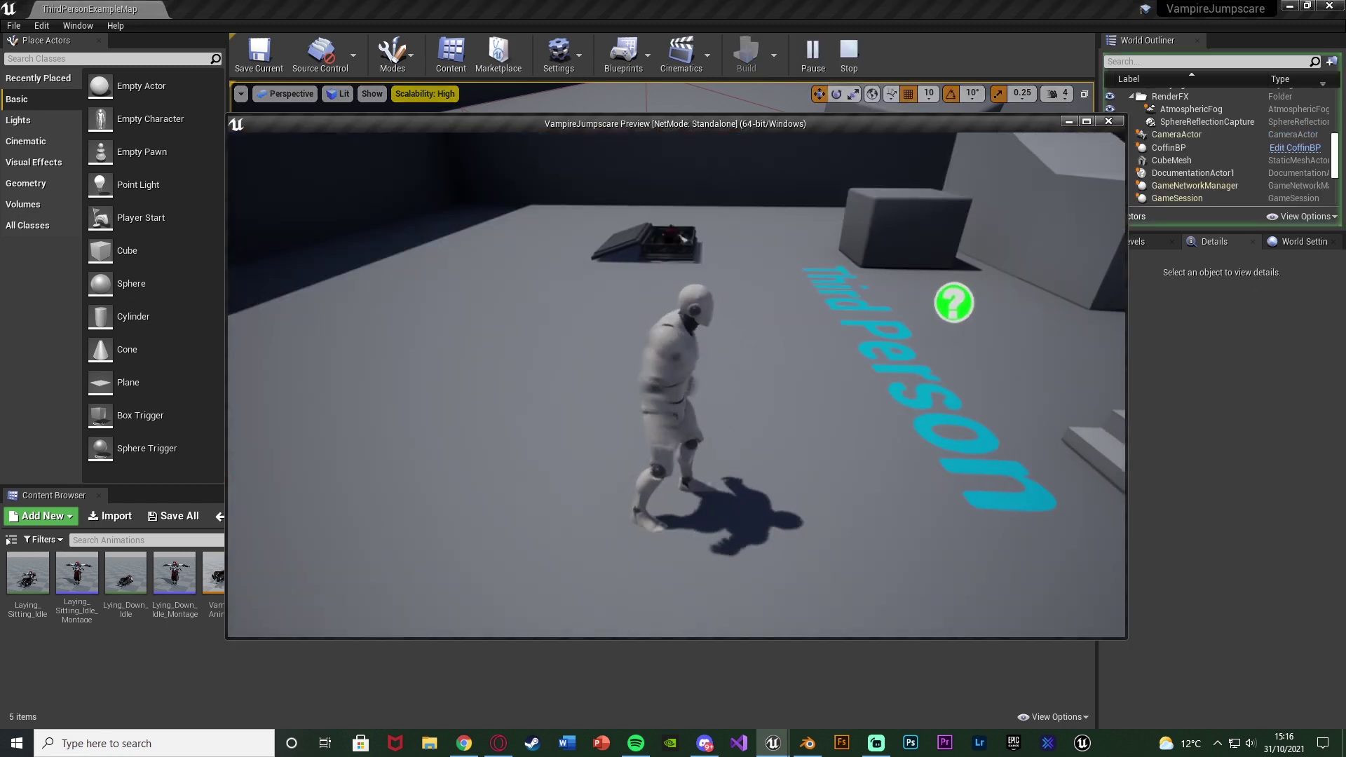
# Play-test the level by running the character around the open coffin with the vampire, and end the preview.
pyautogui.press('w')
pyautogui.press('d')
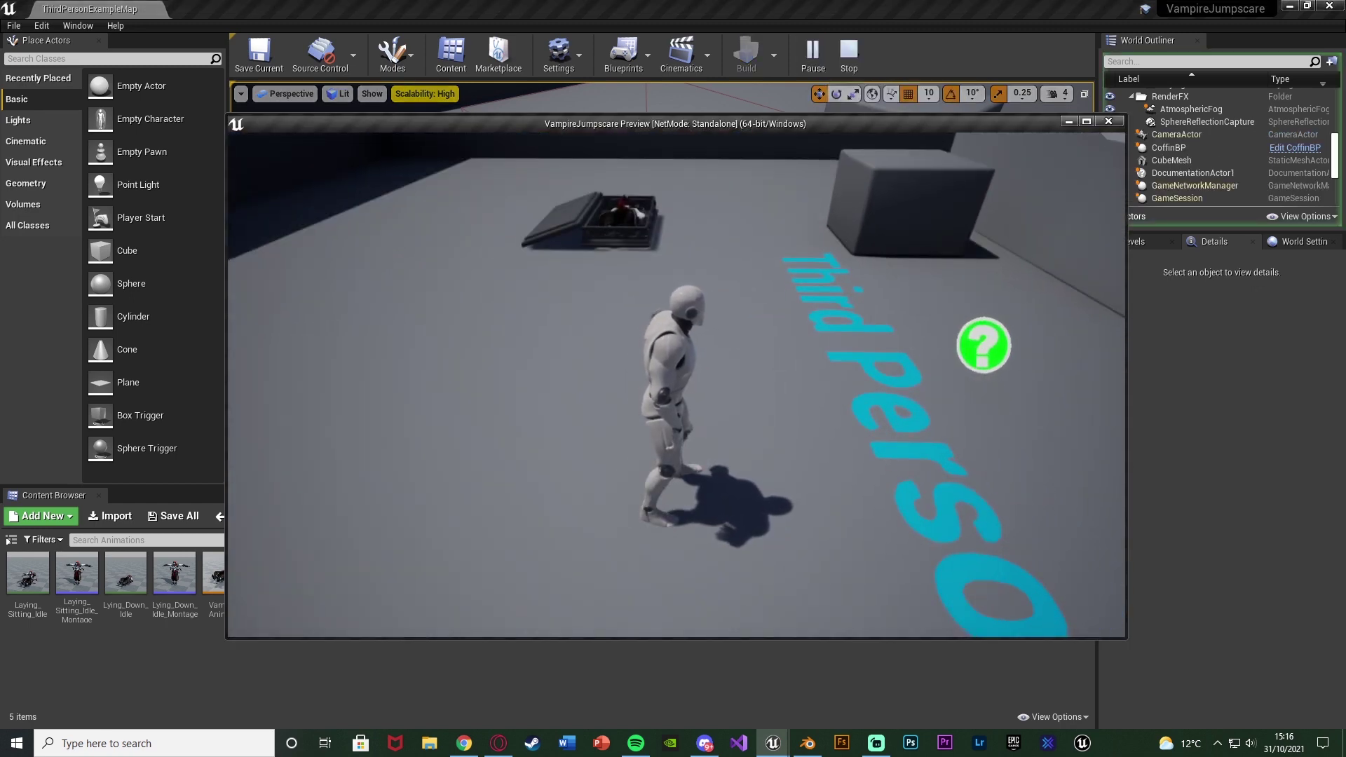
pyautogui.press('w')
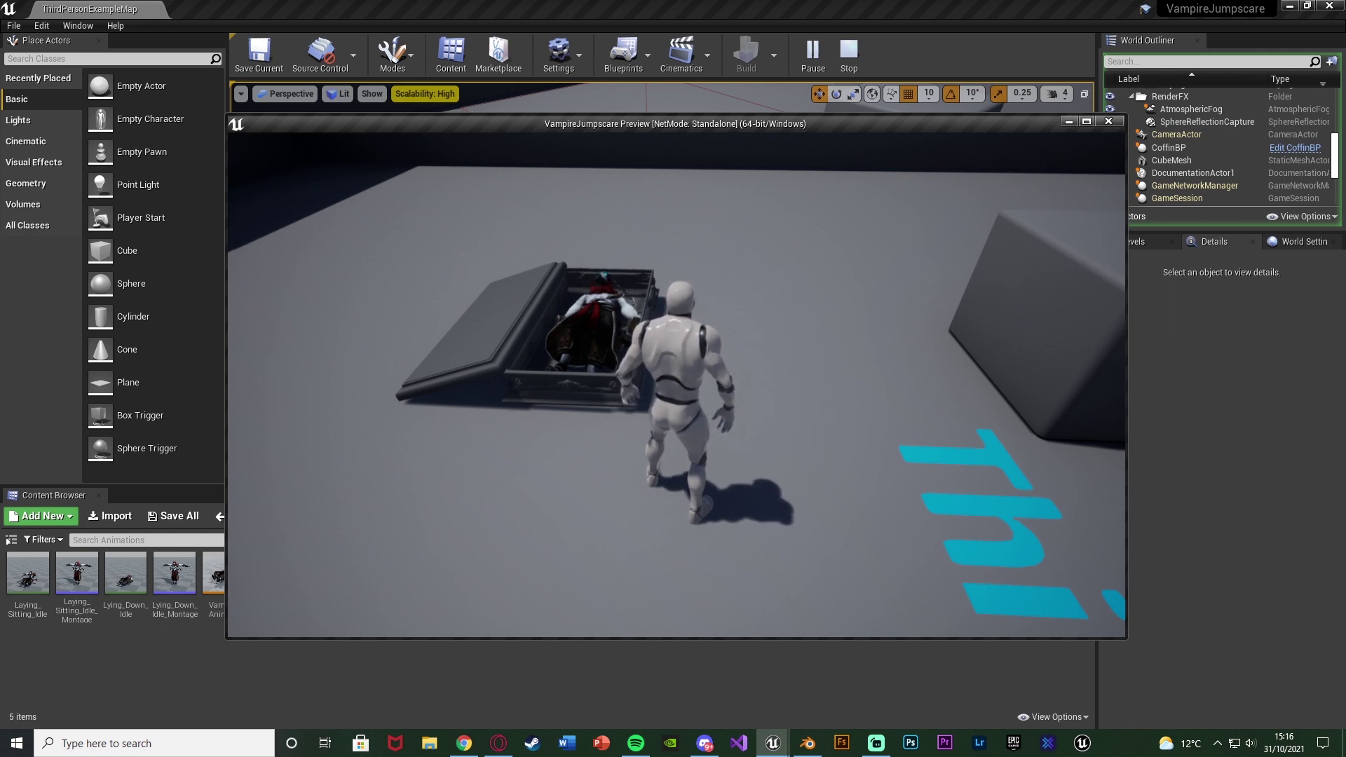
pyautogui.press('s')
pyautogui.press('w')
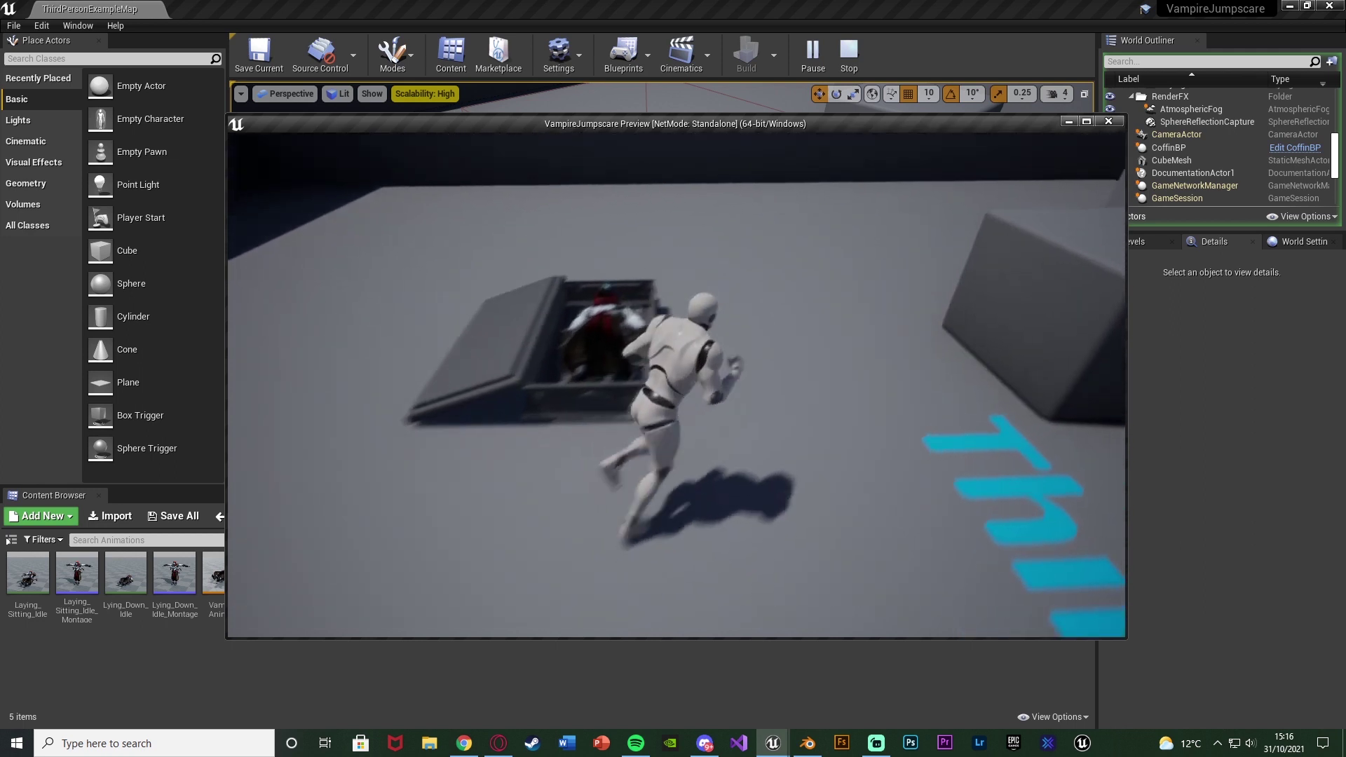
pyautogui.press('d')
pyautogui.press('s')
pyautogui.press('a')
pyautogui.press('w')
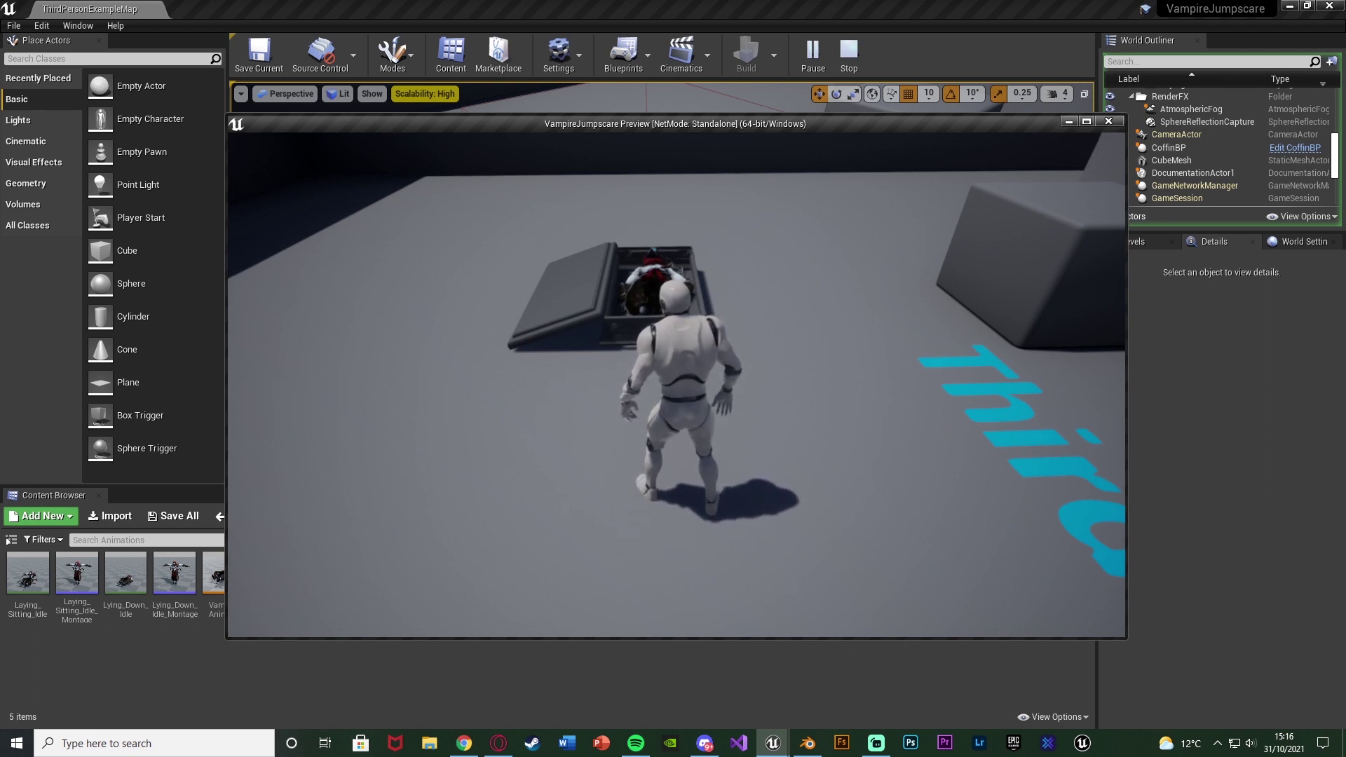
pyautogui.press('a')
pyautogui.press('w')
pyautogui.press('d')
pyautogui.press('w')
pyautogui.press('w')
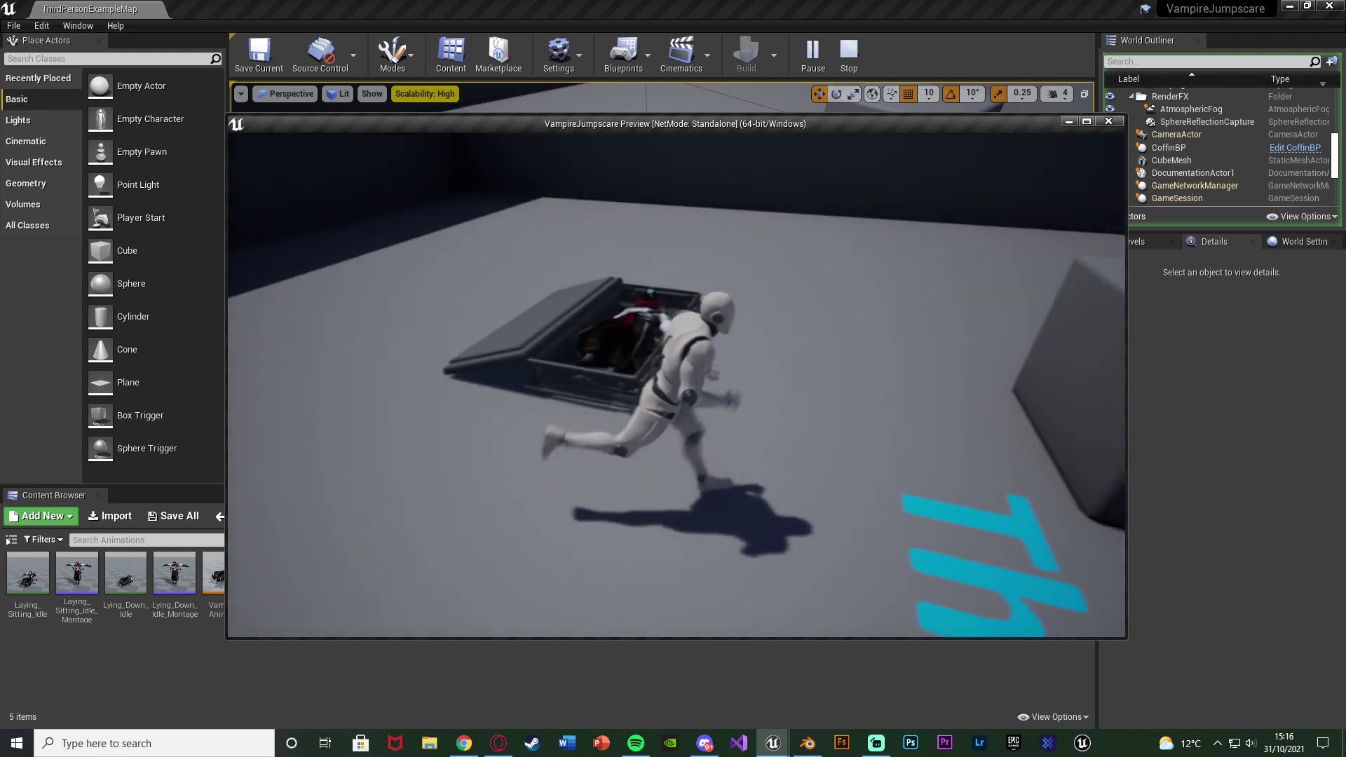
pyautogui.press('d')
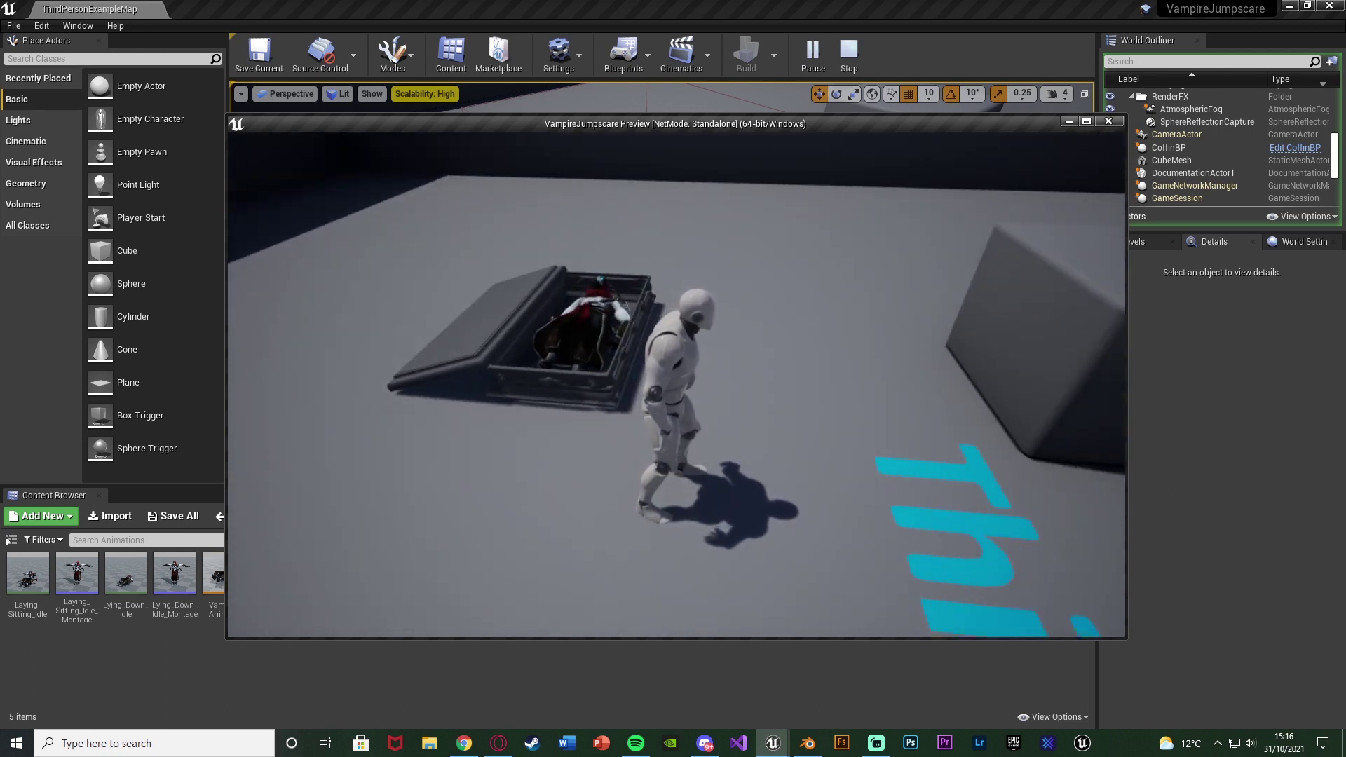
pyautogui.press('Escape')
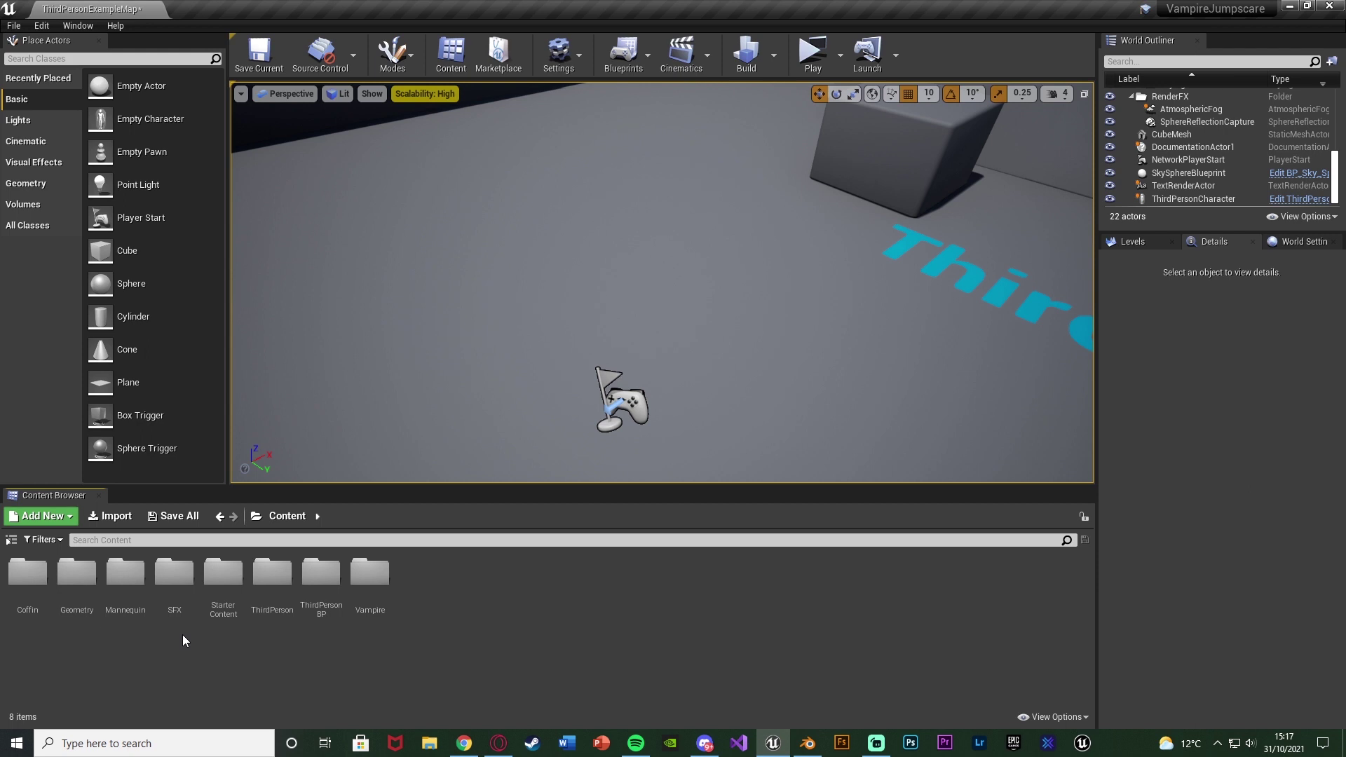
# Look into the SFX folder and preview the vampire's Lying_Down_Idle and Laying_Sitting_Idle animations.
pyautogui.doubleClick(174, 582)
pyautogui.hotkey('alt', 'Left')
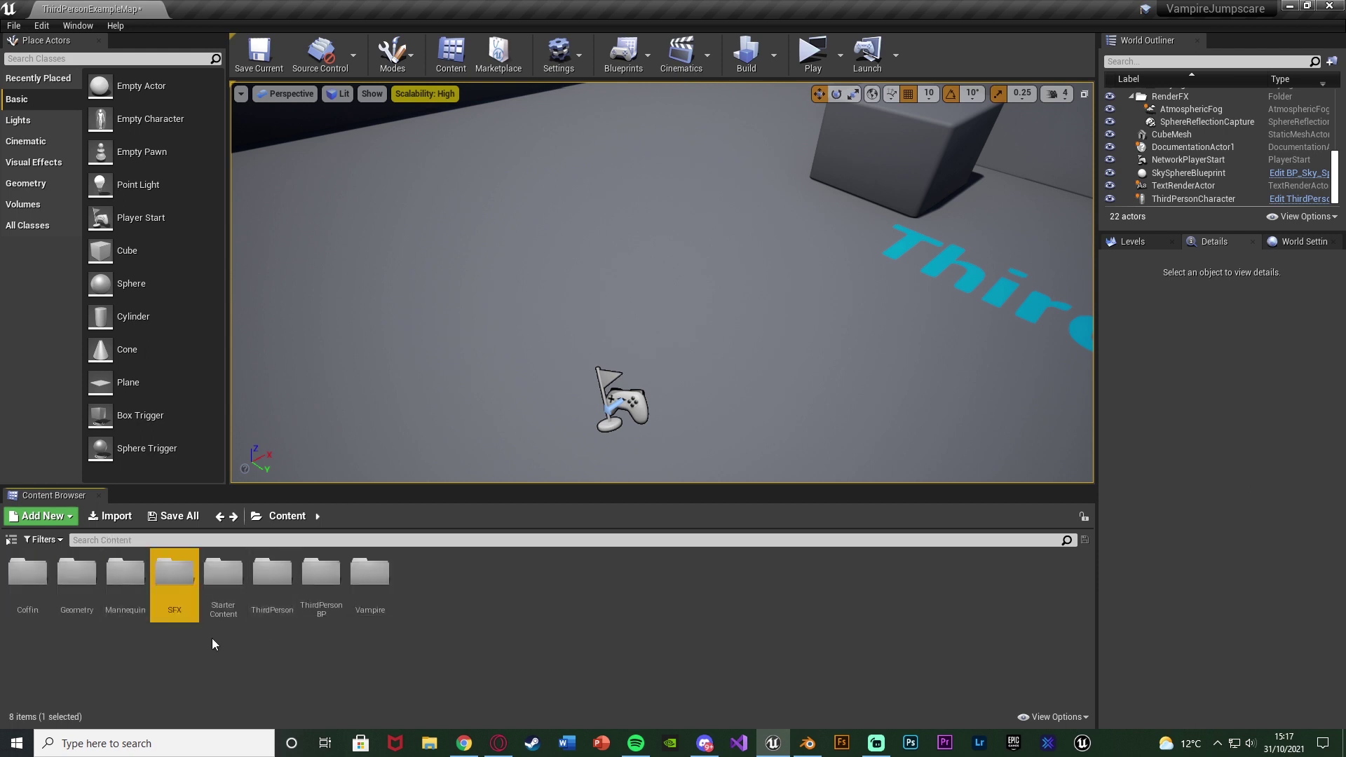
pyautogui.doubleClick(369, 582)
pyautogui.doubleClick(43, 593)
pyautogui.click(66, 607)
pyautogui.keyDown('ctrl'); pyautogui.click(28, 597); pyautogui.keyUp('ctrl')
pyautogui.rightClick(29, 598)
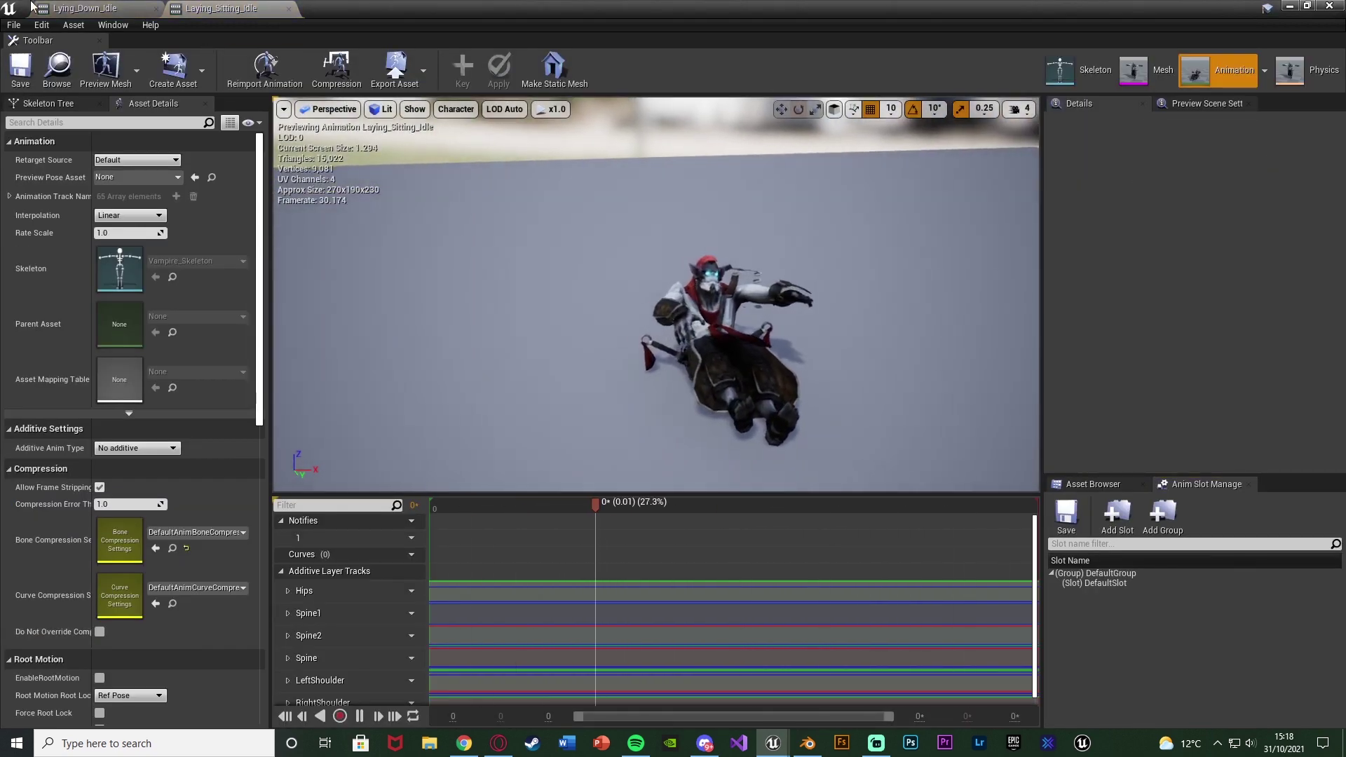
pyautogui.click(103, 7)
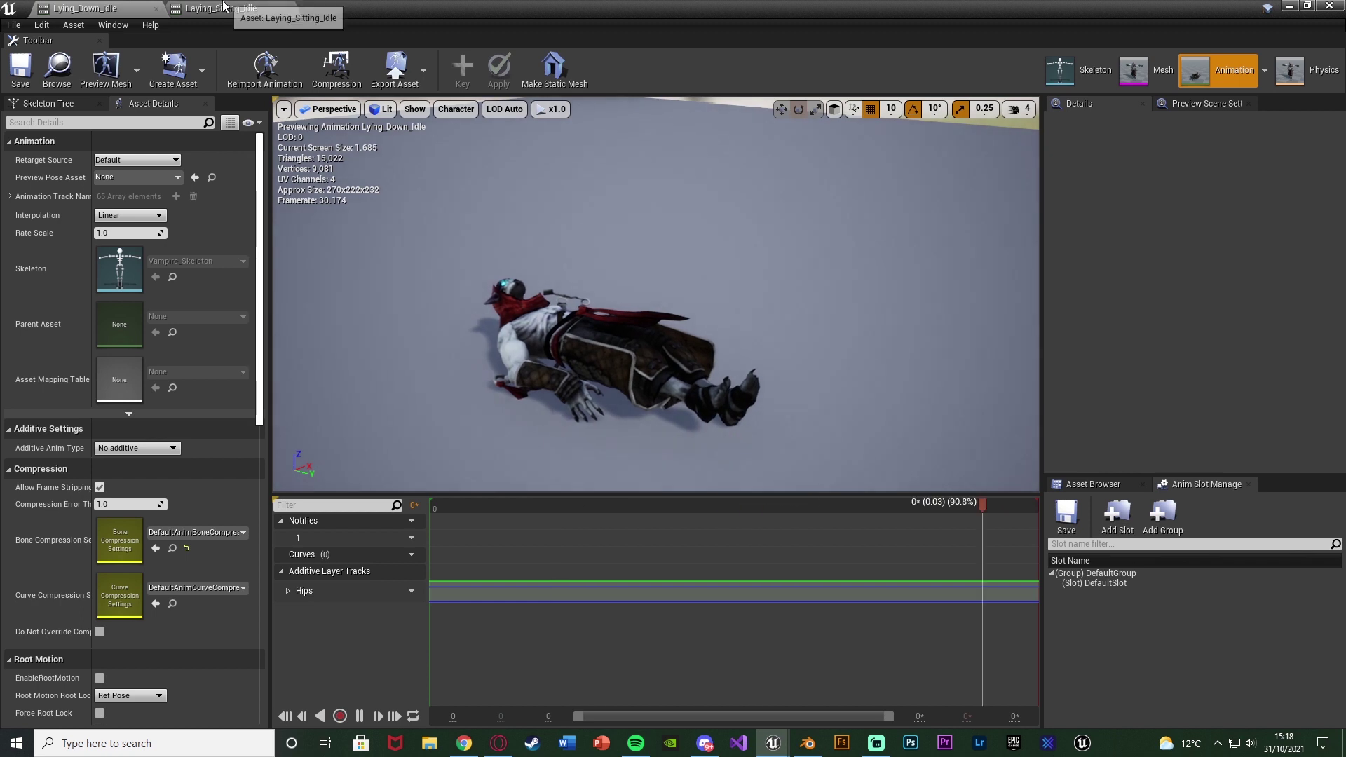
pyautogui.click(224, 8)
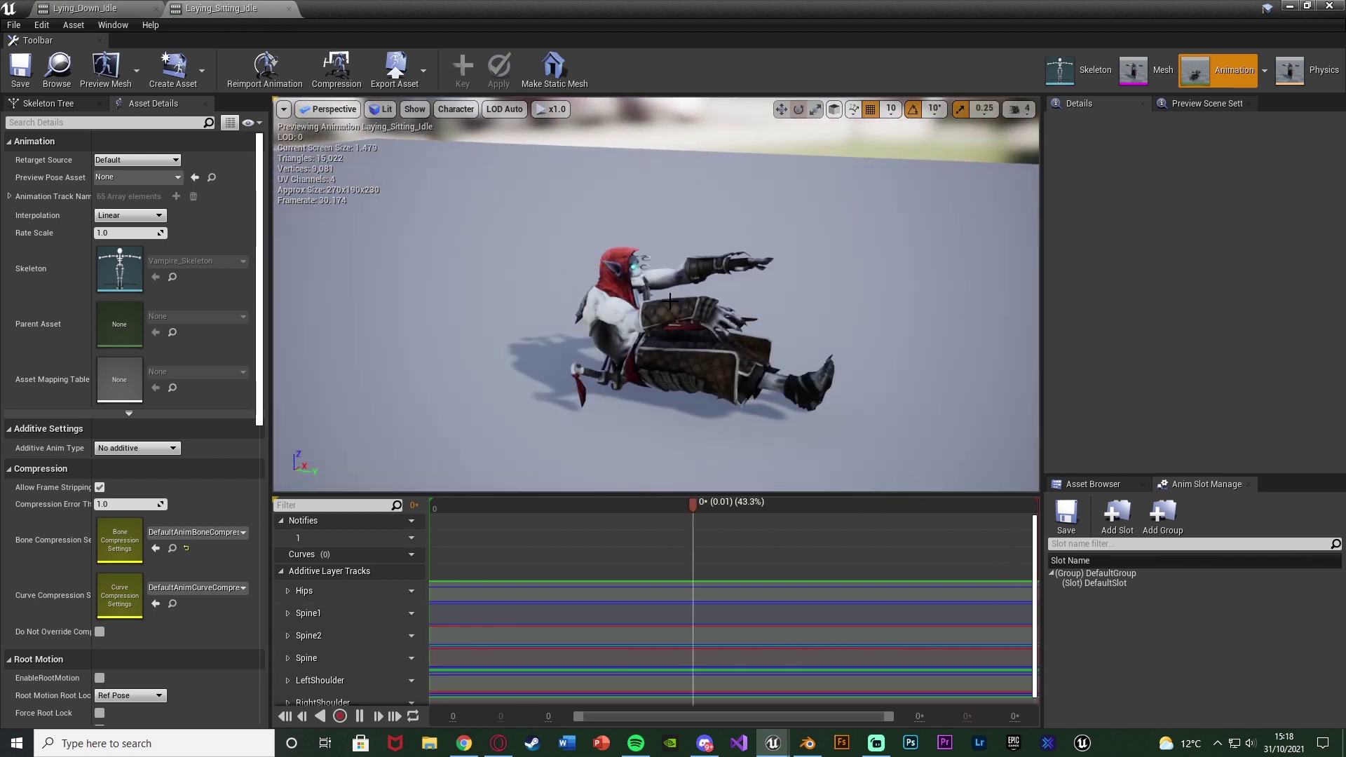
pyautogui.press('space')
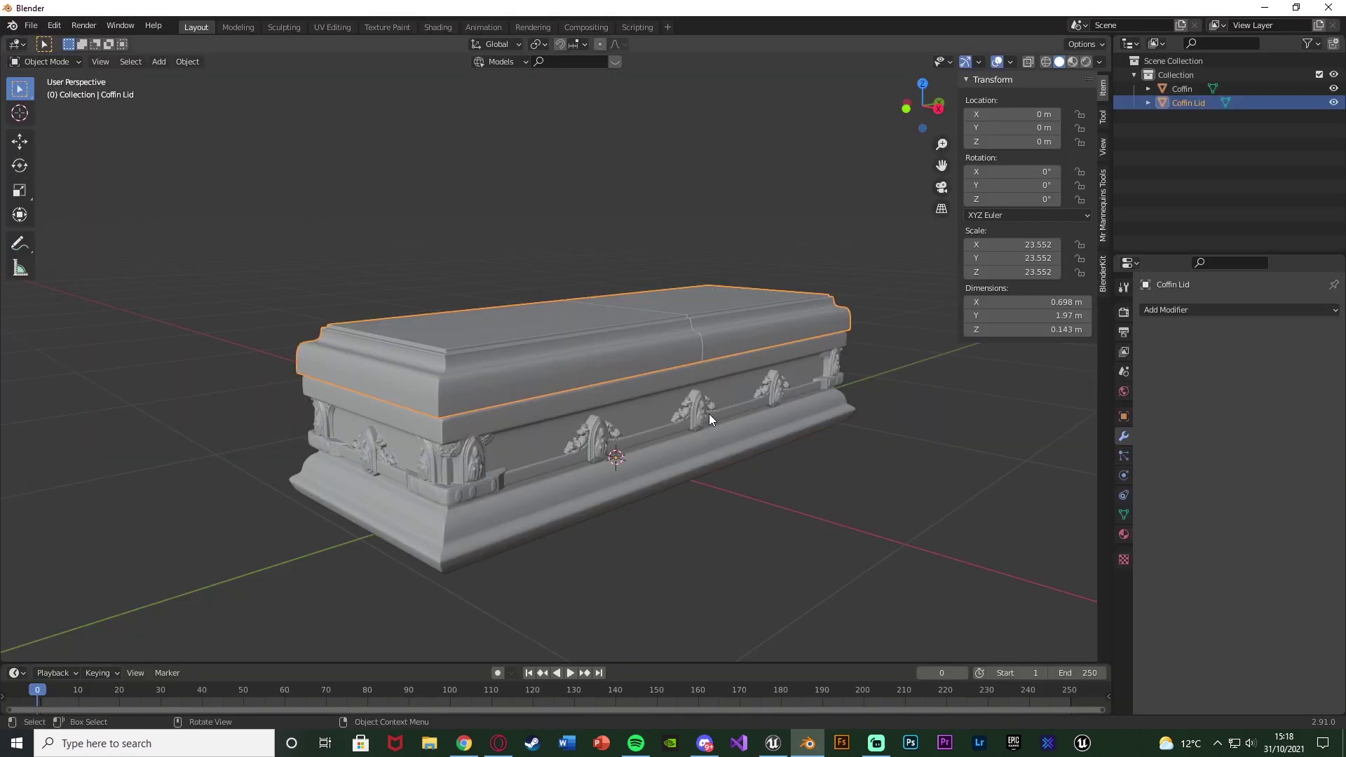
# Switch to Blender and try moving the Coffin Lid freely off the coffin base.
pyautogui.moveTo(709, 415); pyautogui.dragTo(646, 387, button='middle')
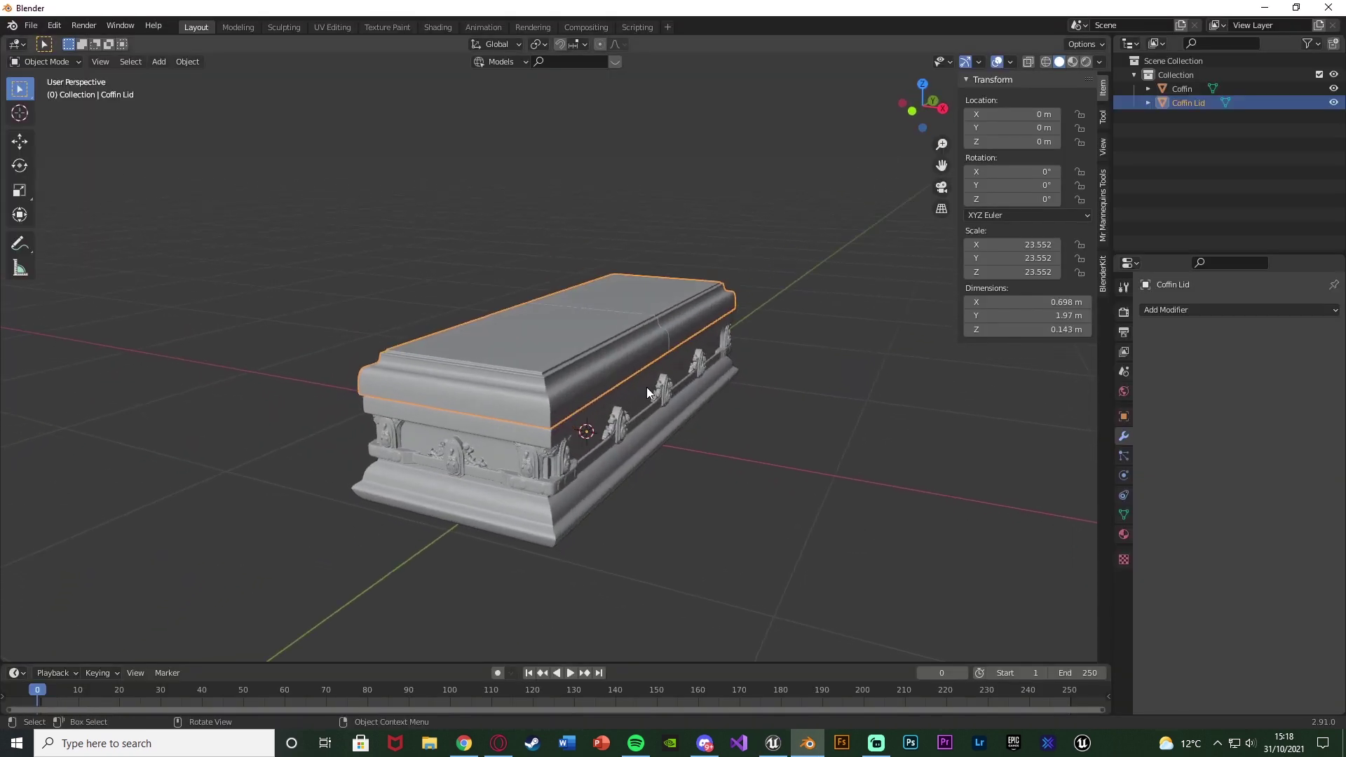
pyautogui.click(646, 387)
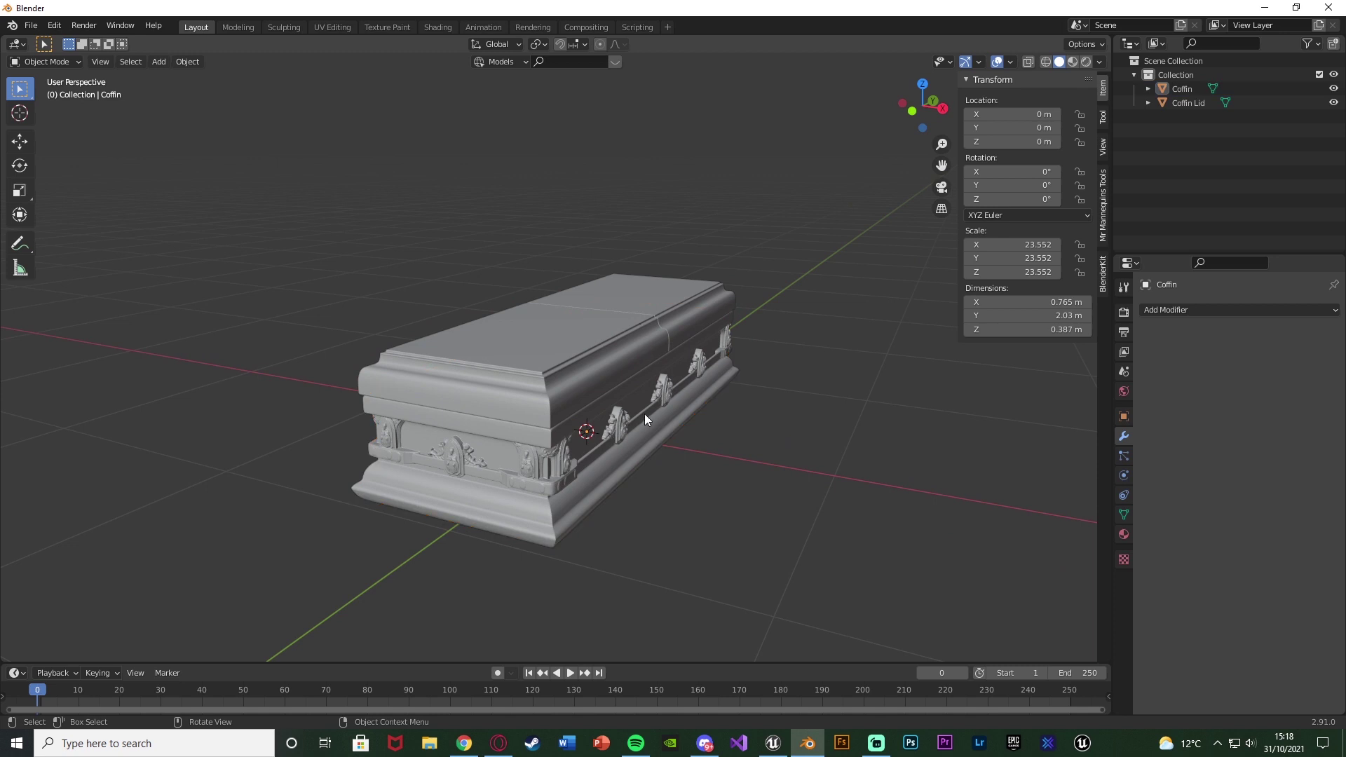
pyautogui.click(629, 330)
pyautogui.press('g')
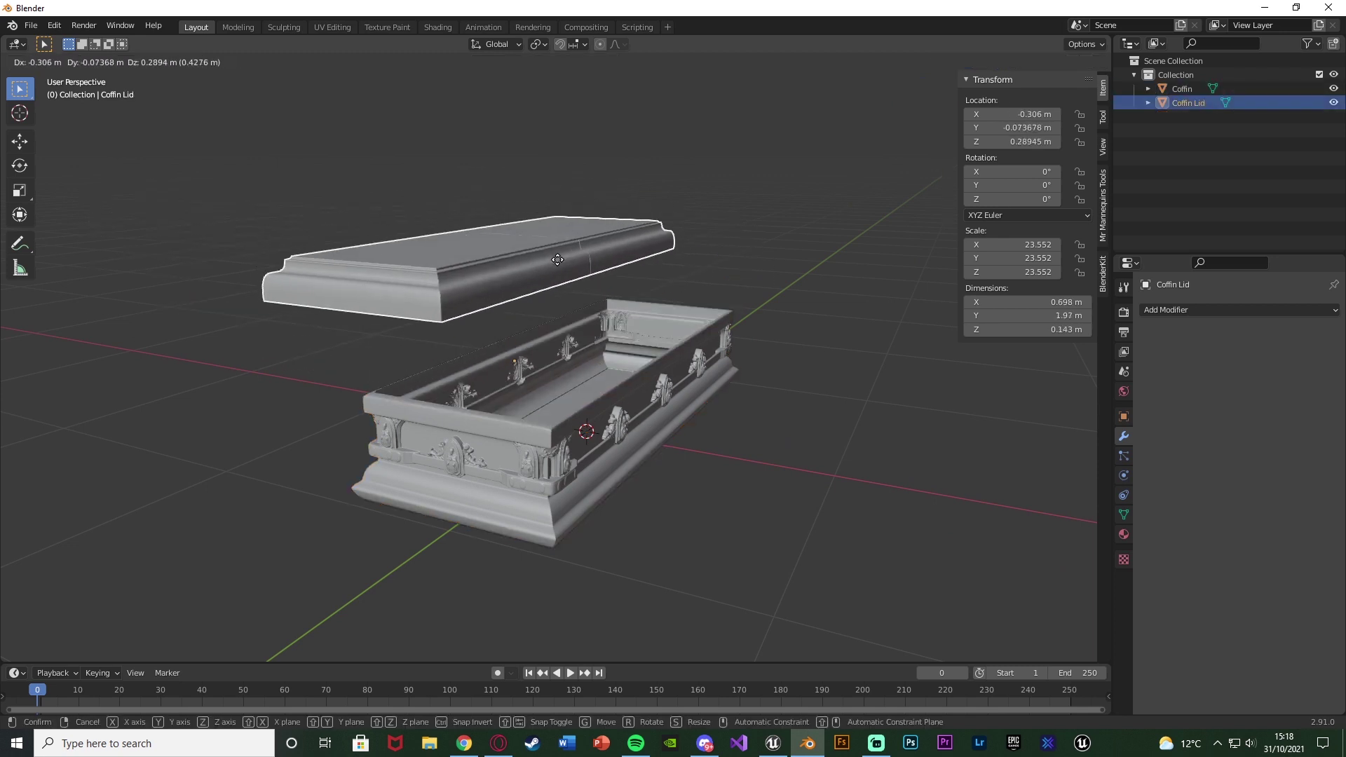
pyautogui.rightClick(558, 260)
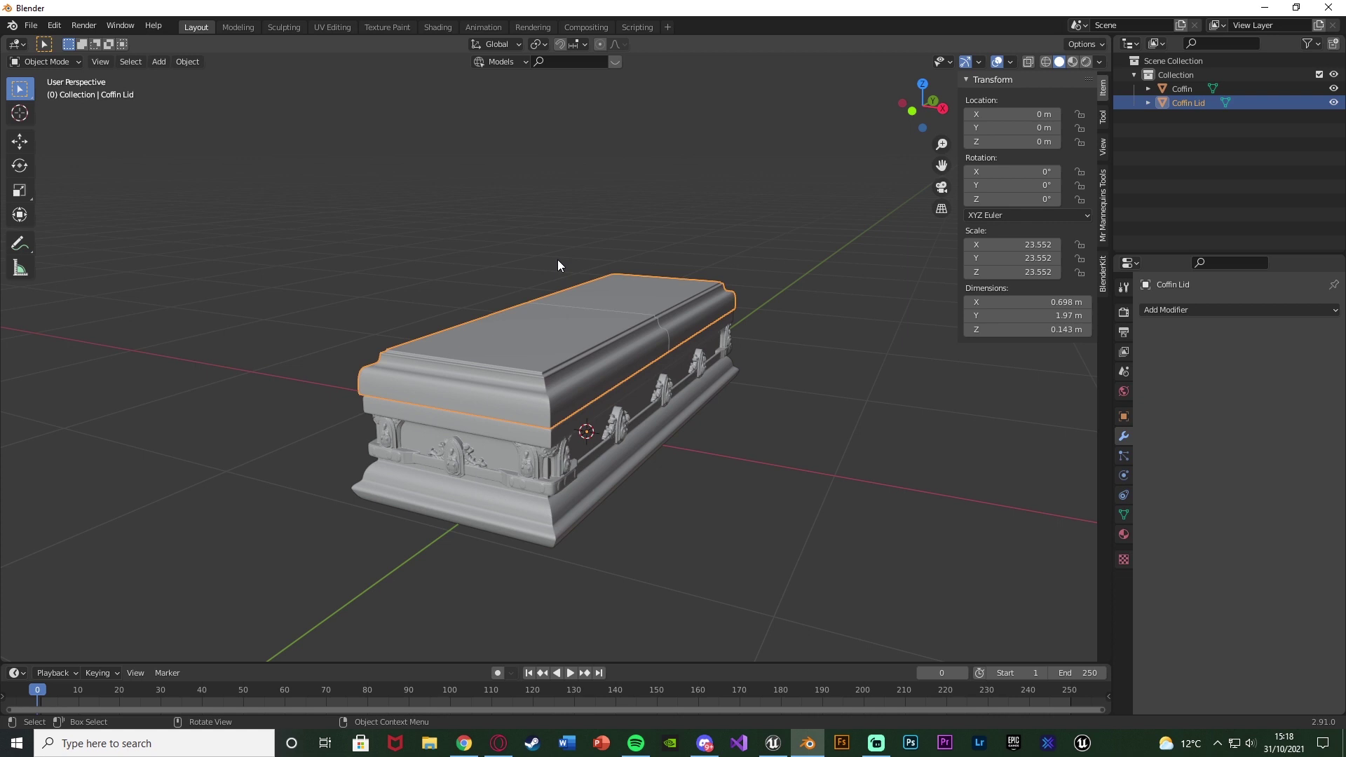
# Try sliding the Coffin Lid along the global X axis, and reset its location.
pyautogui.moveTo(562, 273); pyautogui.dragTo(585, 272, button='middle')
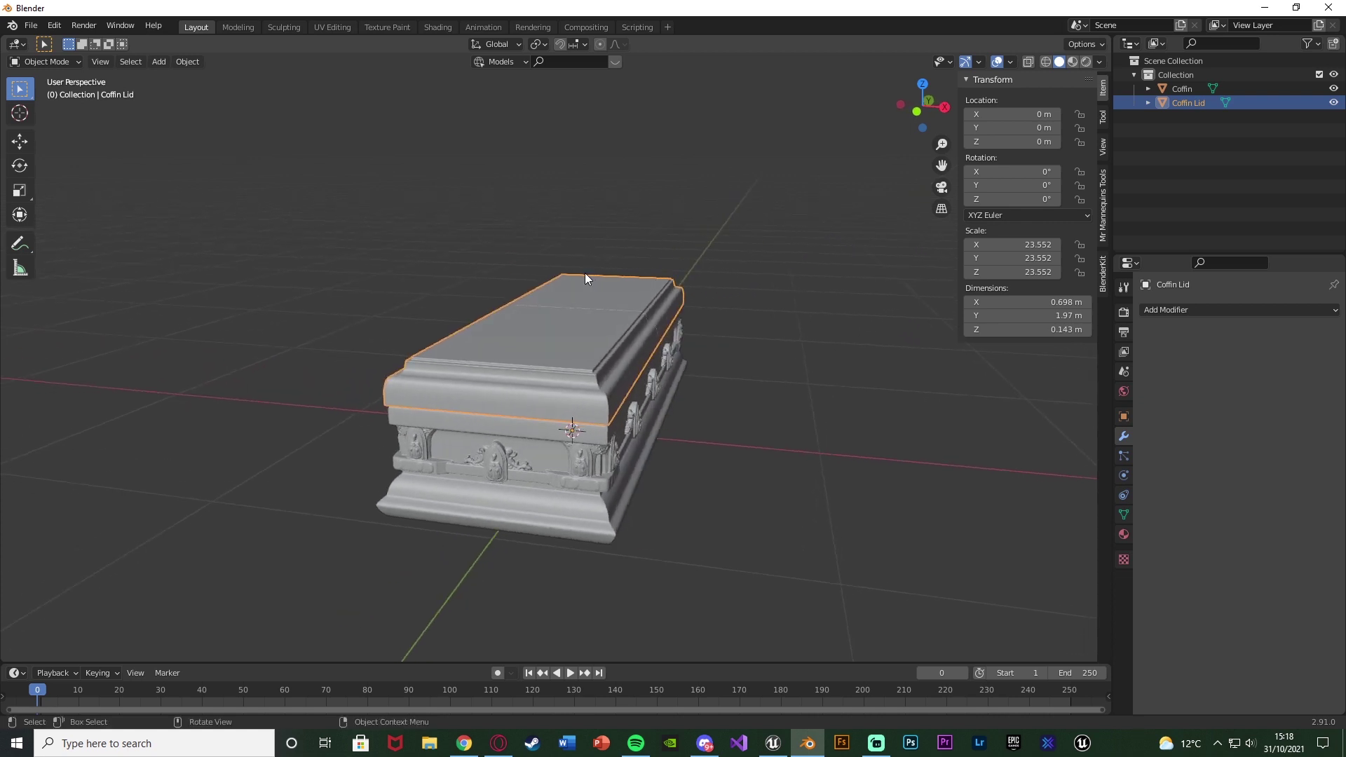
pyautogui.press('g')
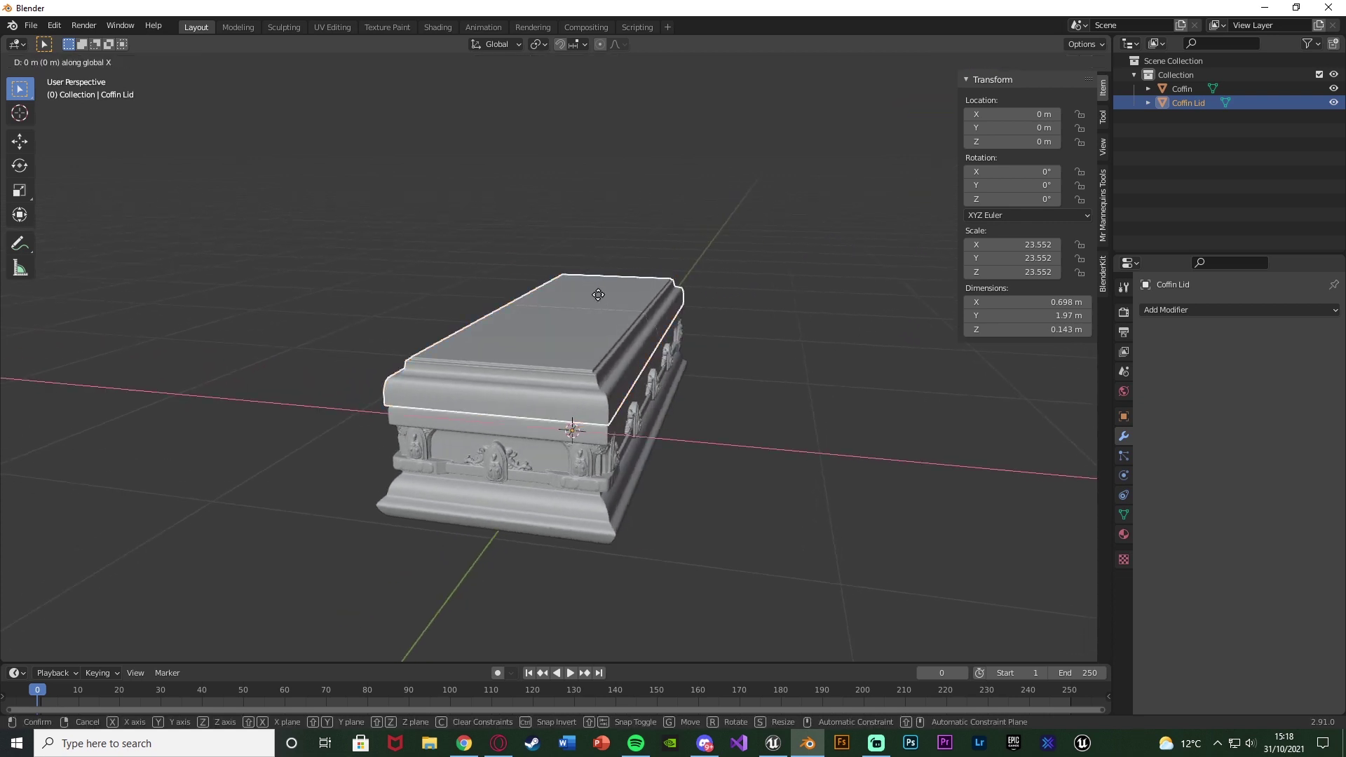
pyautogui.press('x')
pyautogui.click(327, 297)
pyautogui.moveTo(594, 351); pyautogui.dragTo(515, 345, button='middle')
pyautogui.hotkey('alt', 'g')
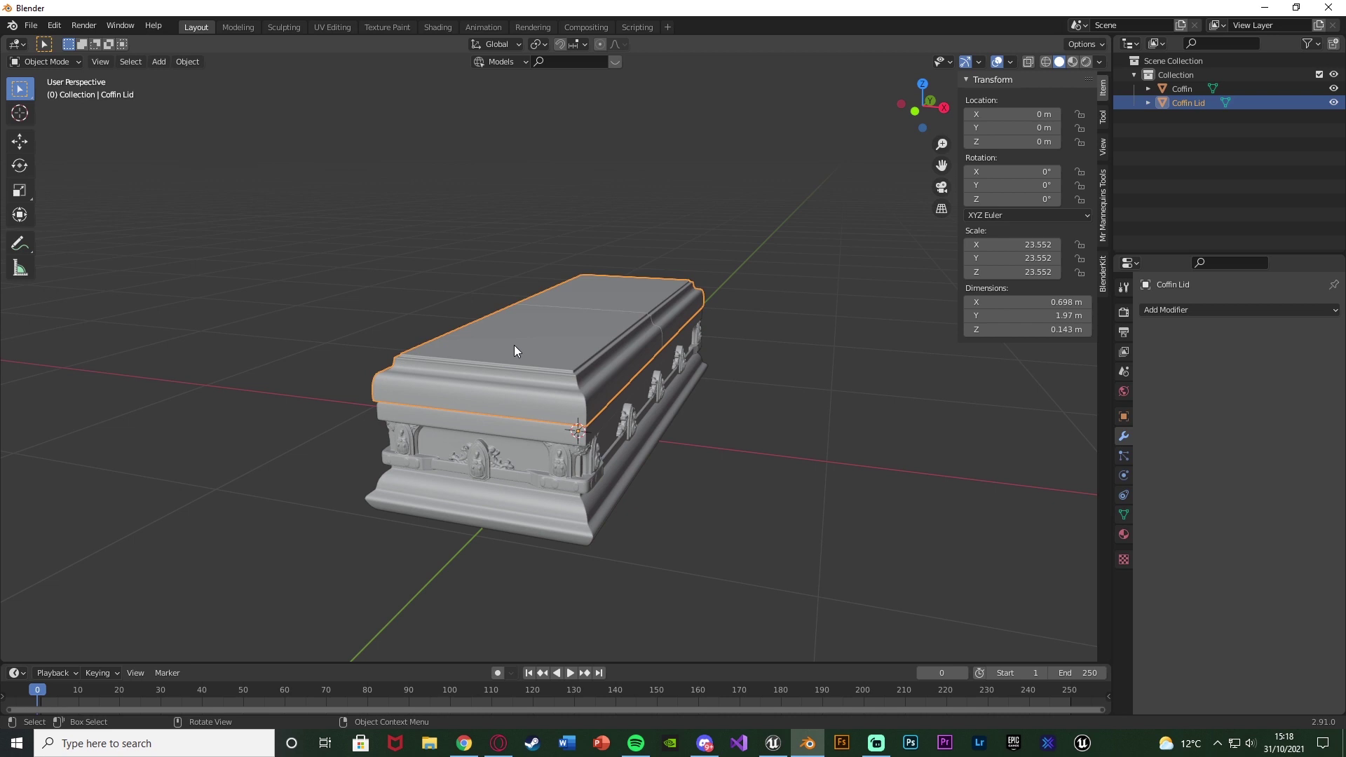
# Return to Unreal Editor and create animation montages from Laying_Sitting_Idle and Lying_Down_Idle in the Vampire Animations folder.
pyautogui.click(1265, 7)
pyautogui.click(357, 581)
pyautogui.click(287, 516)
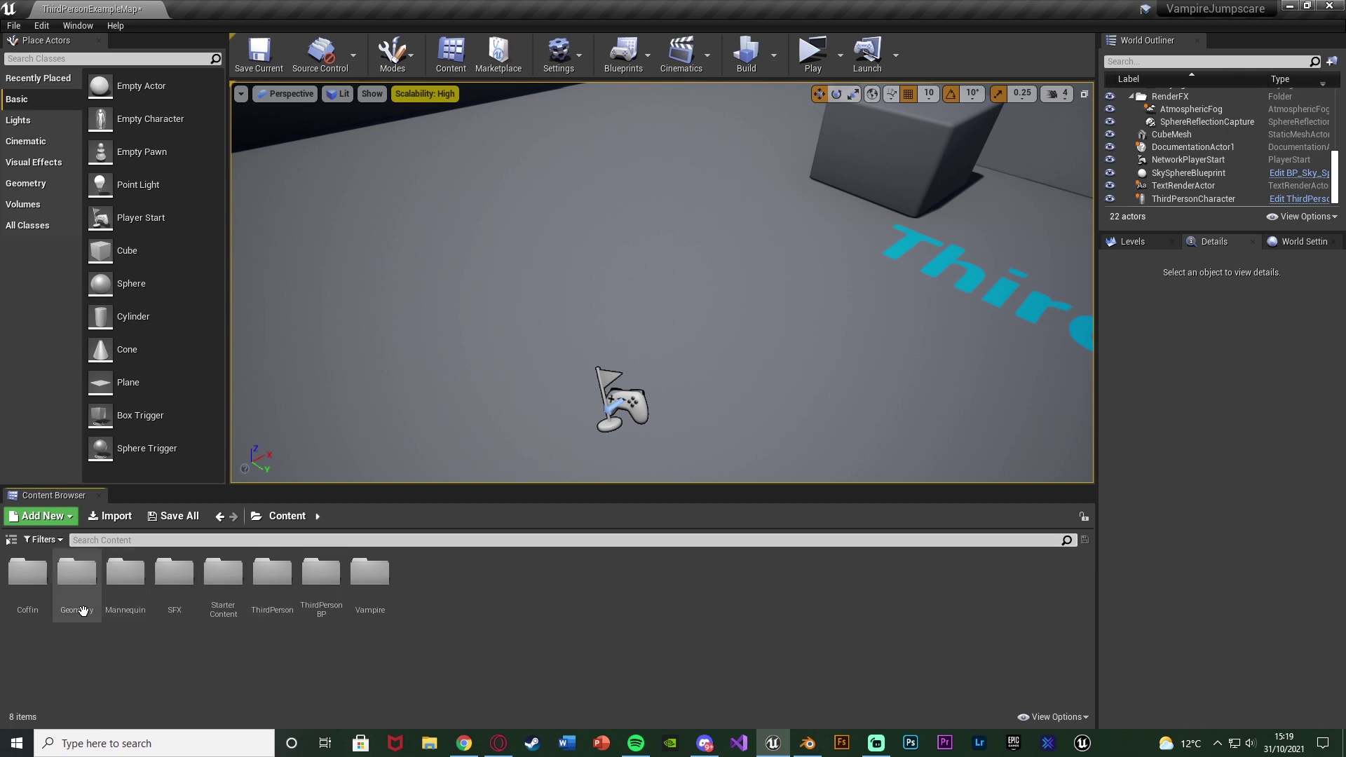
pyautogui.doubleClick(375, 603)
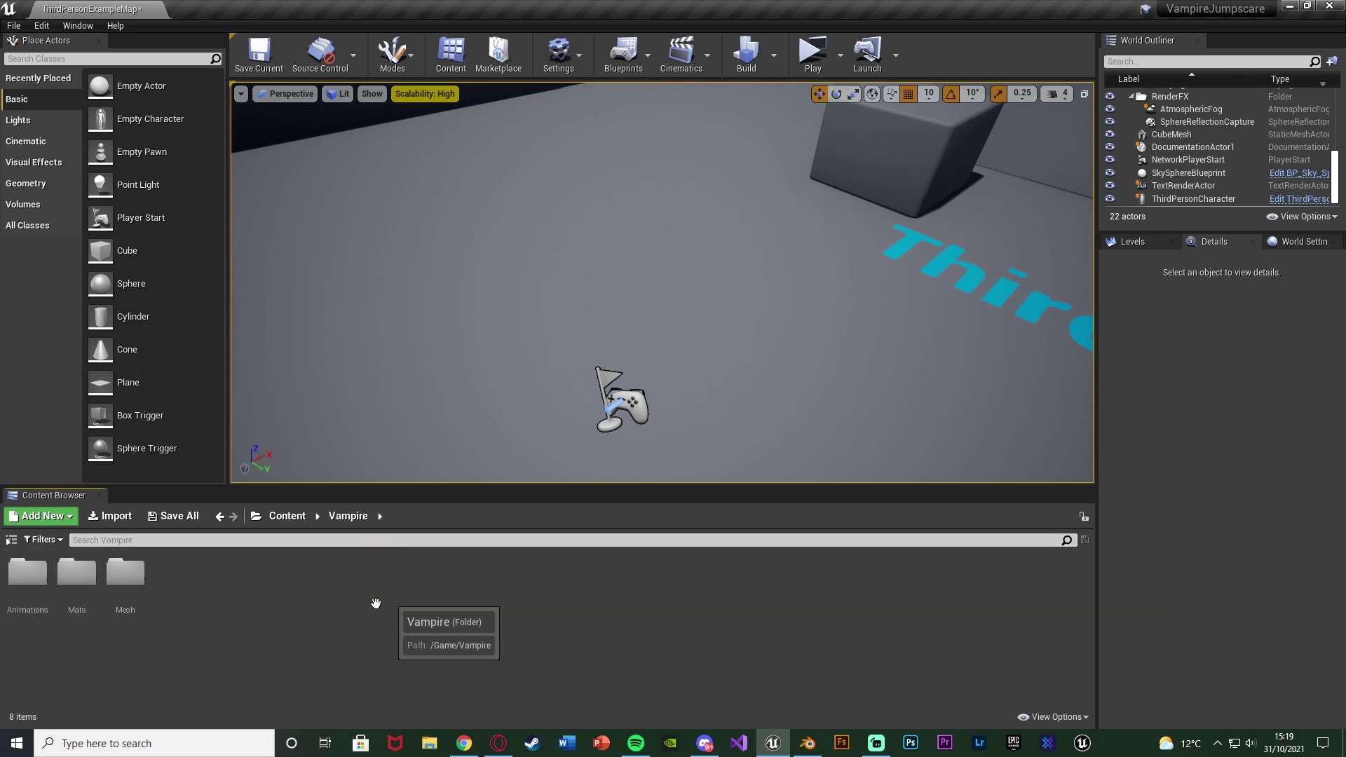
pyautogui.doubleClick(27, 574)
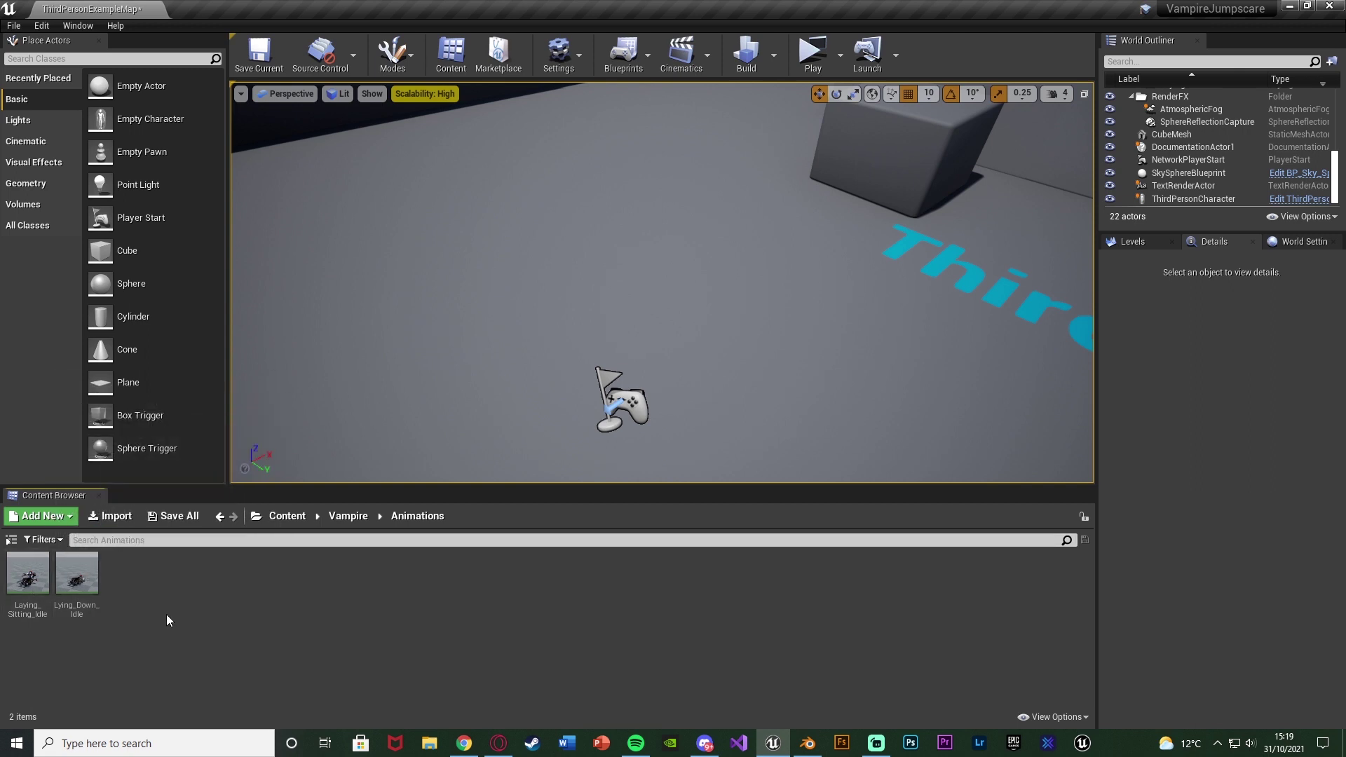
pyautogui.moveTo(147, 616); pyautogui.dragTo(28, 596)
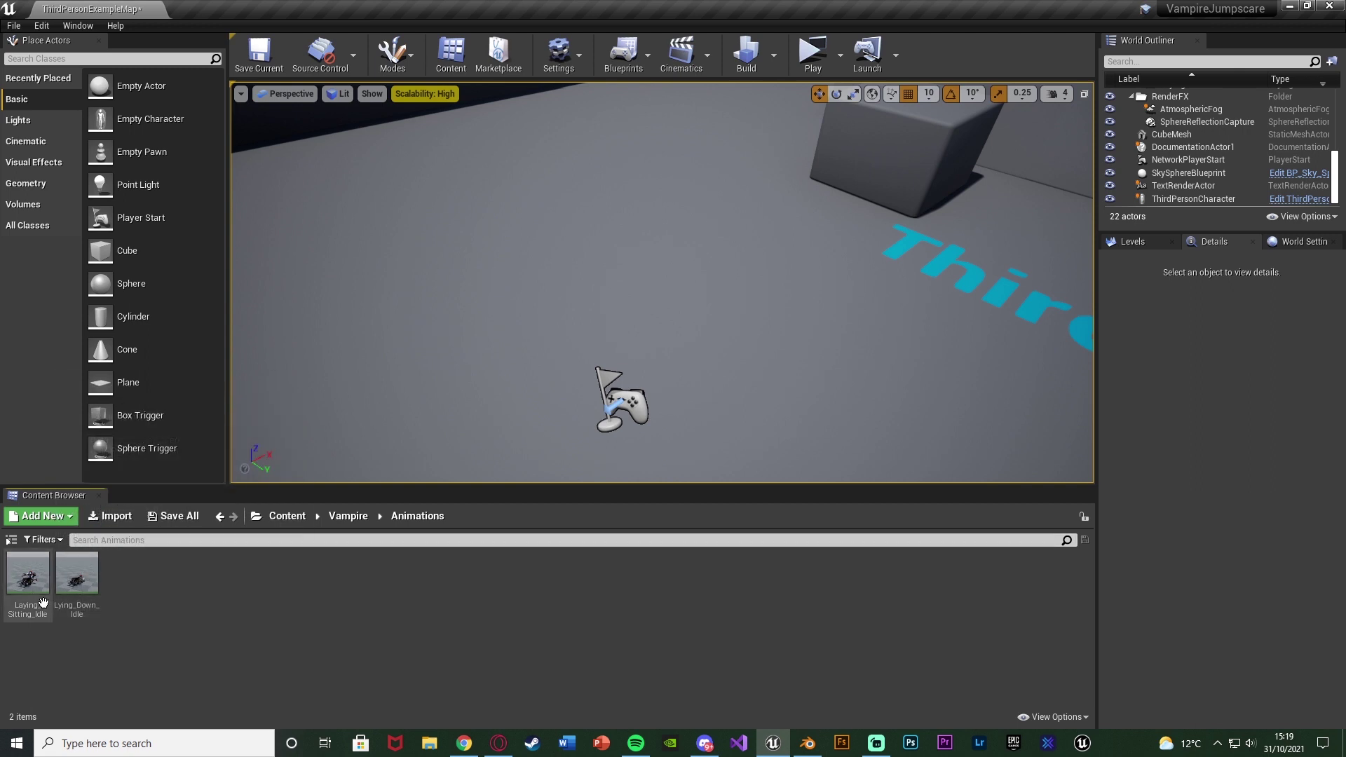
pyautogui.rightClick(89, 581)
pyautogui.moveTo(167, 102)
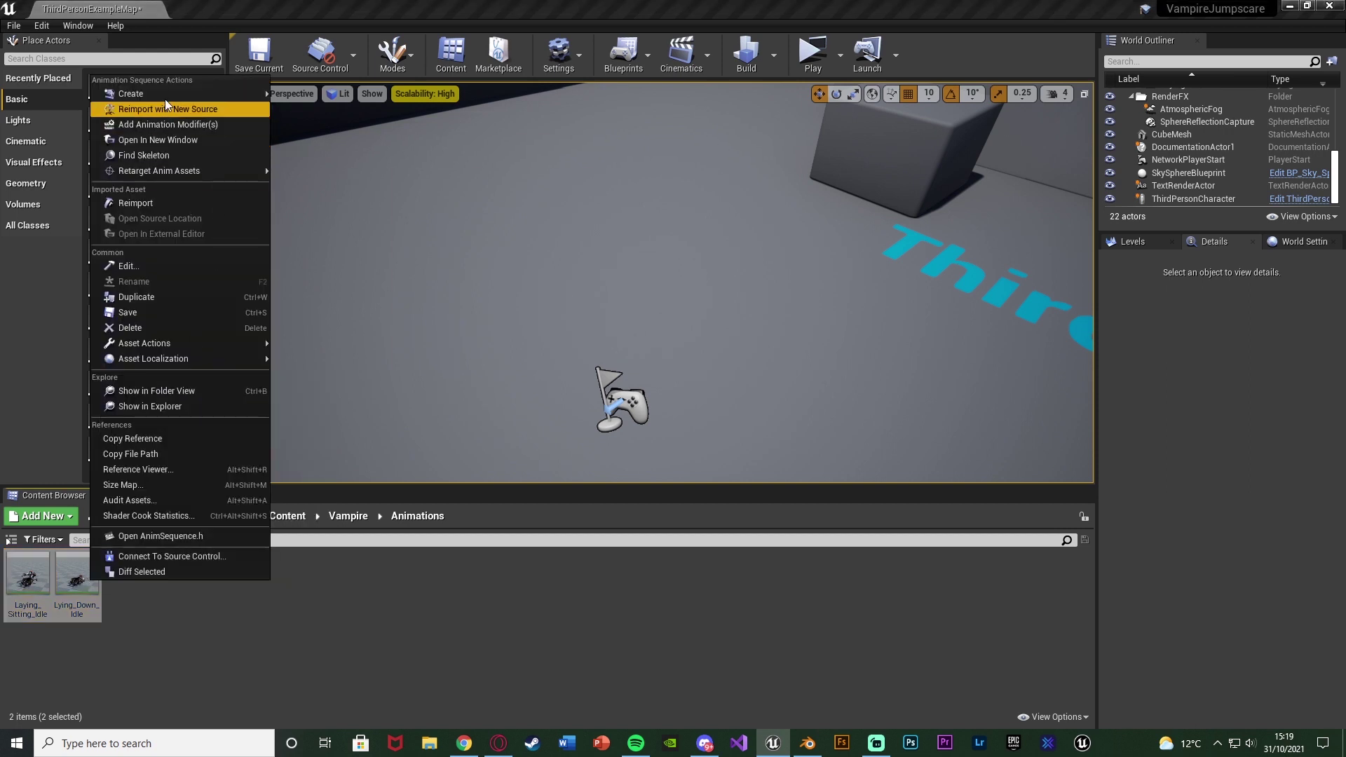
pyautogui.click(355, 109)
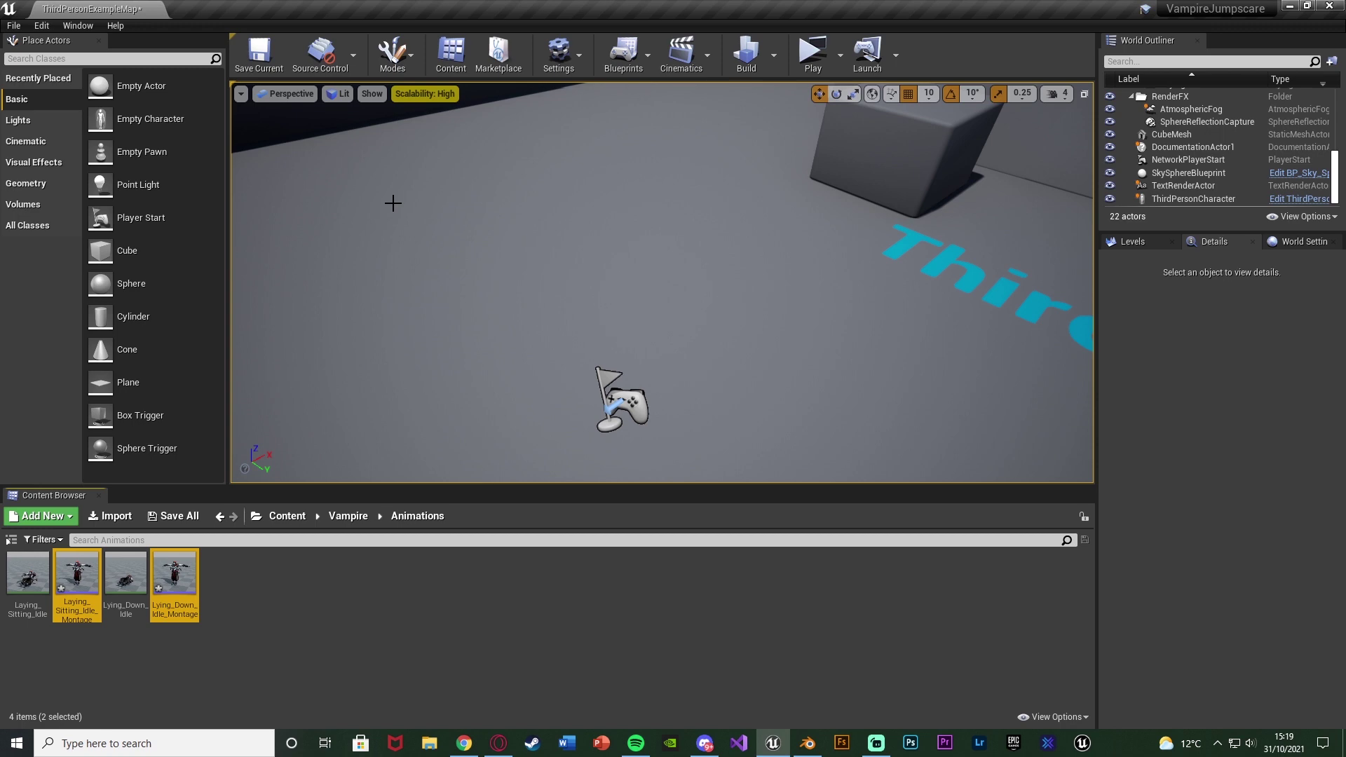
# Turn off Enable Auto Blend Out in both the Lying_Down_Idle and Laying_Sitting_Idle montages, save and close them.
pyautogui.press('Return')
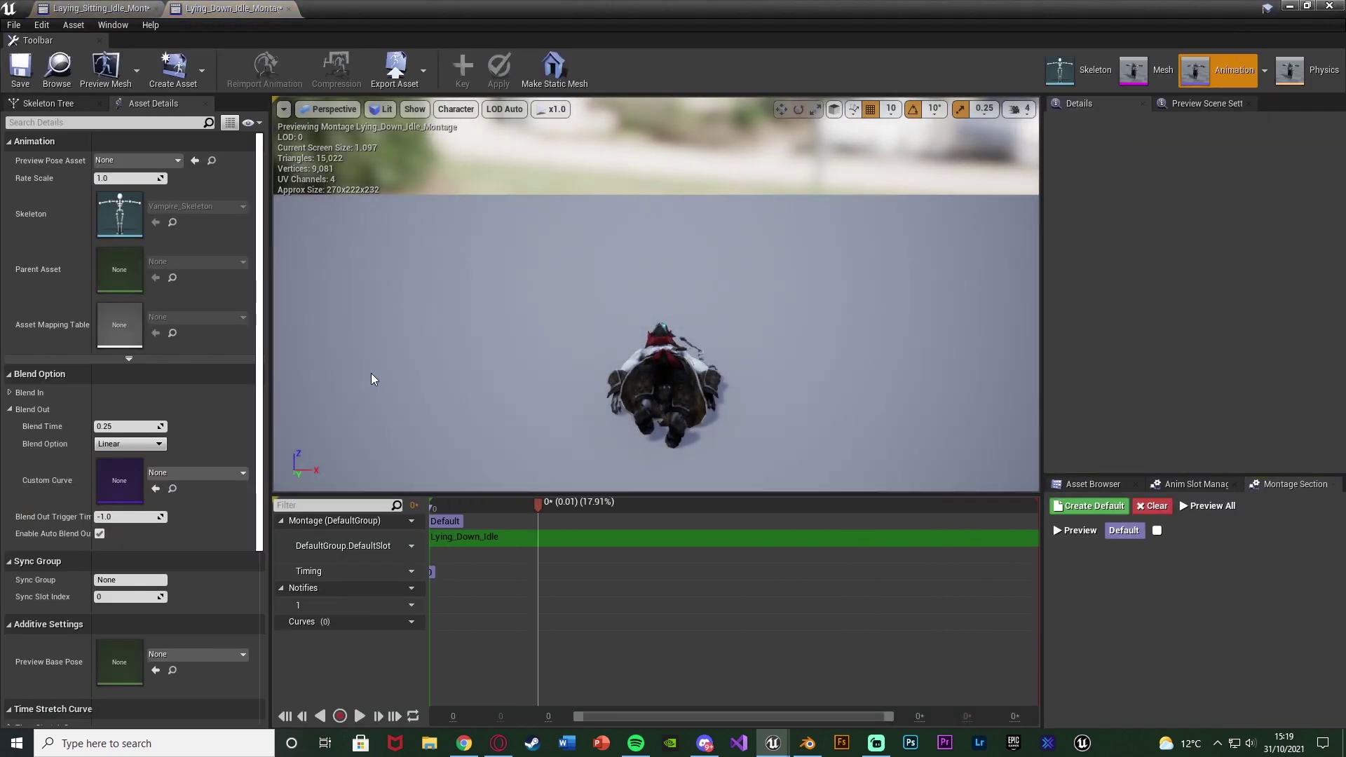
pyautogui.click(100, 533)
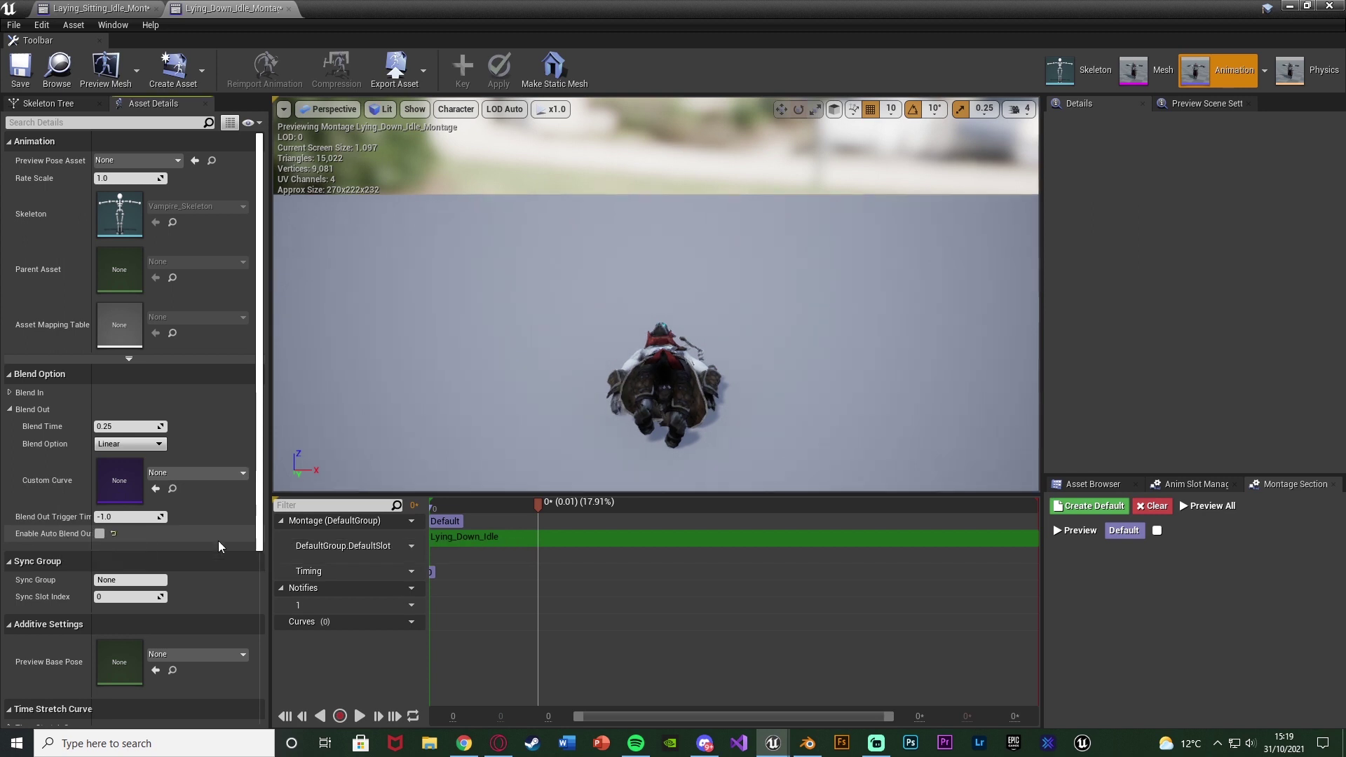
pyautogui.click(288, 9)
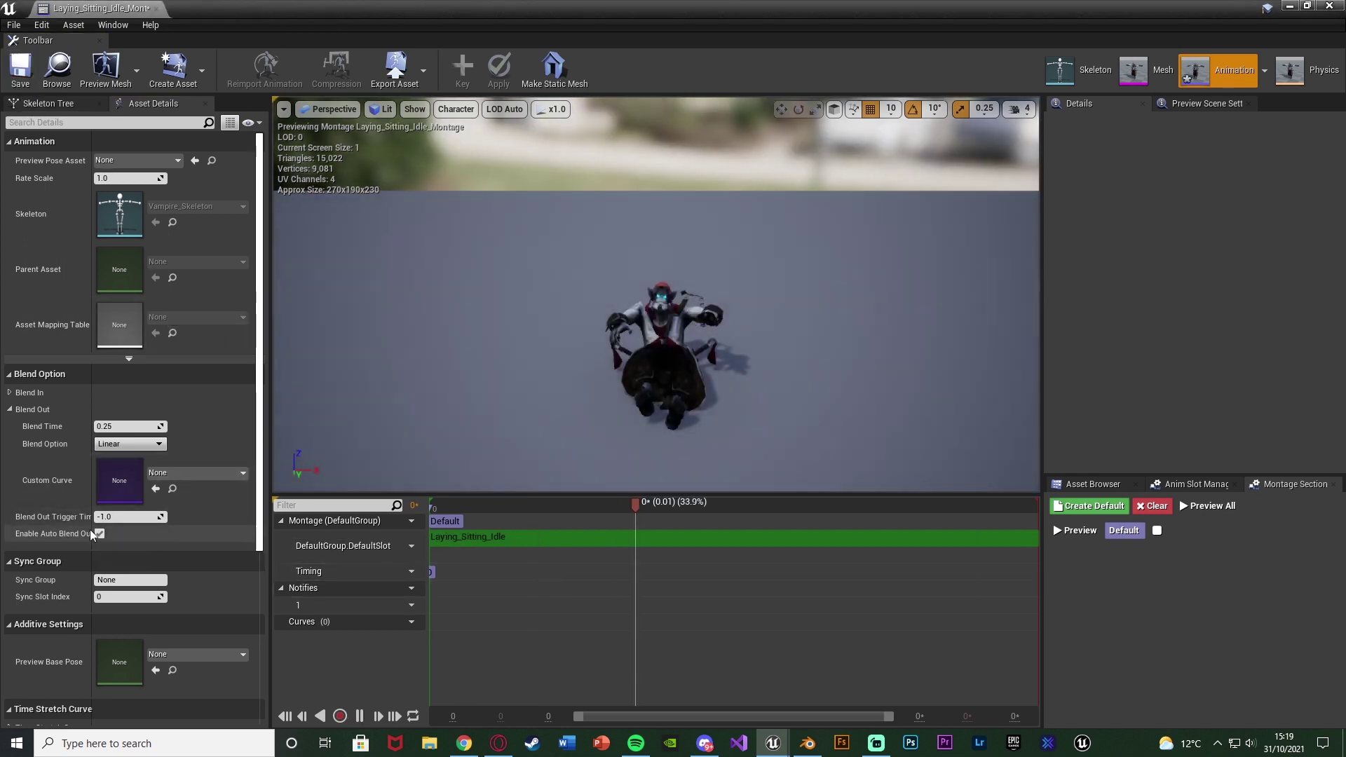
pyautogui.click(99, 533)
pyautogui.click(25, 63)
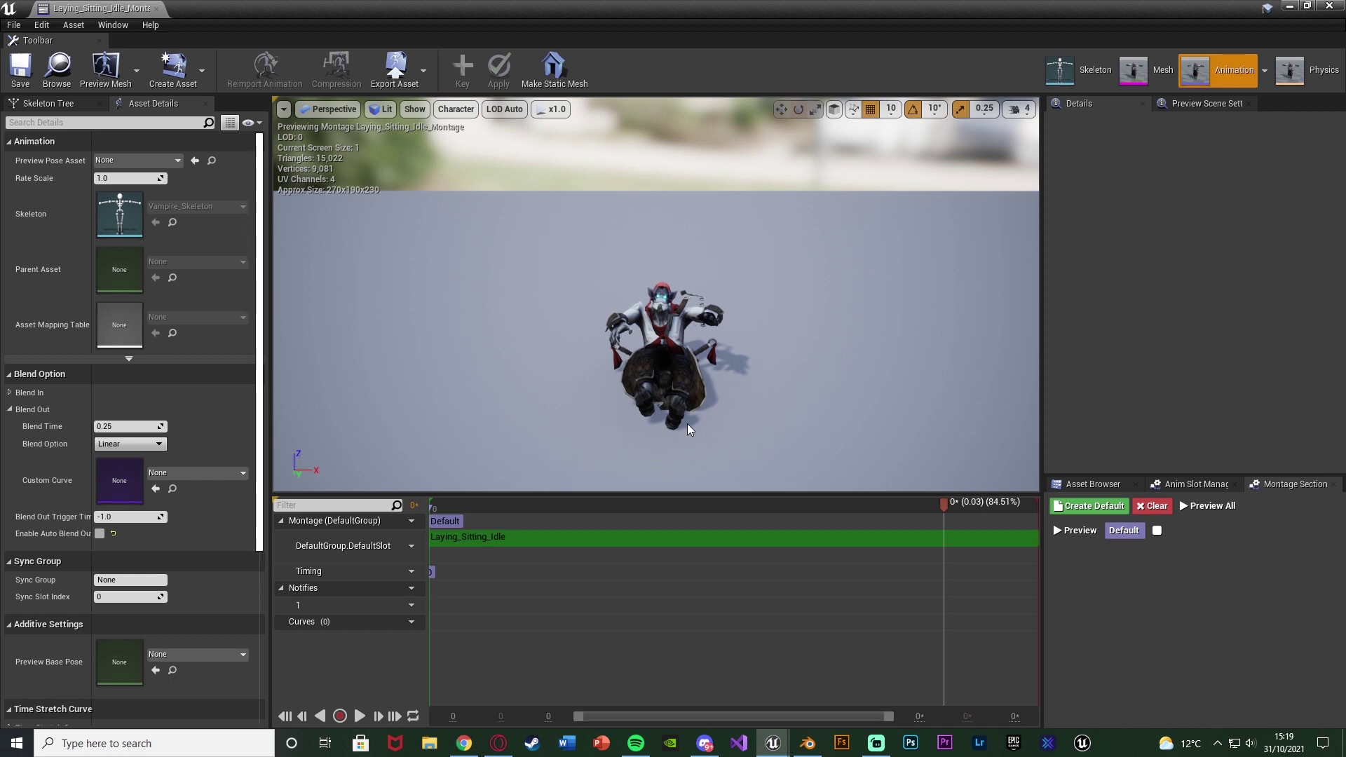
pyautogui.middleClick(115, 12)
# Create an Animation Blueprint targeting Vampire_Skeleton in the Vampire Animations folder.
pyautogui.click(380, 584)
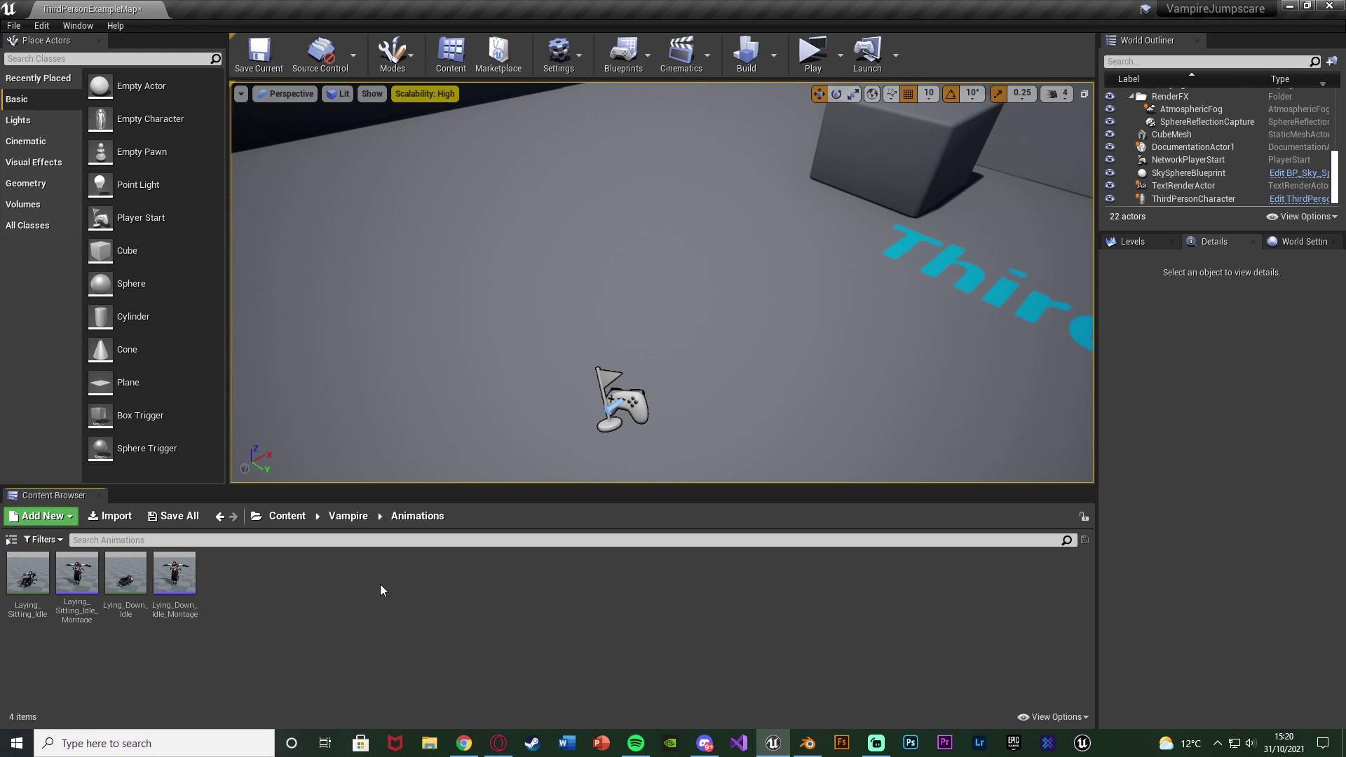
pyautogui.rightClick(380, 583)
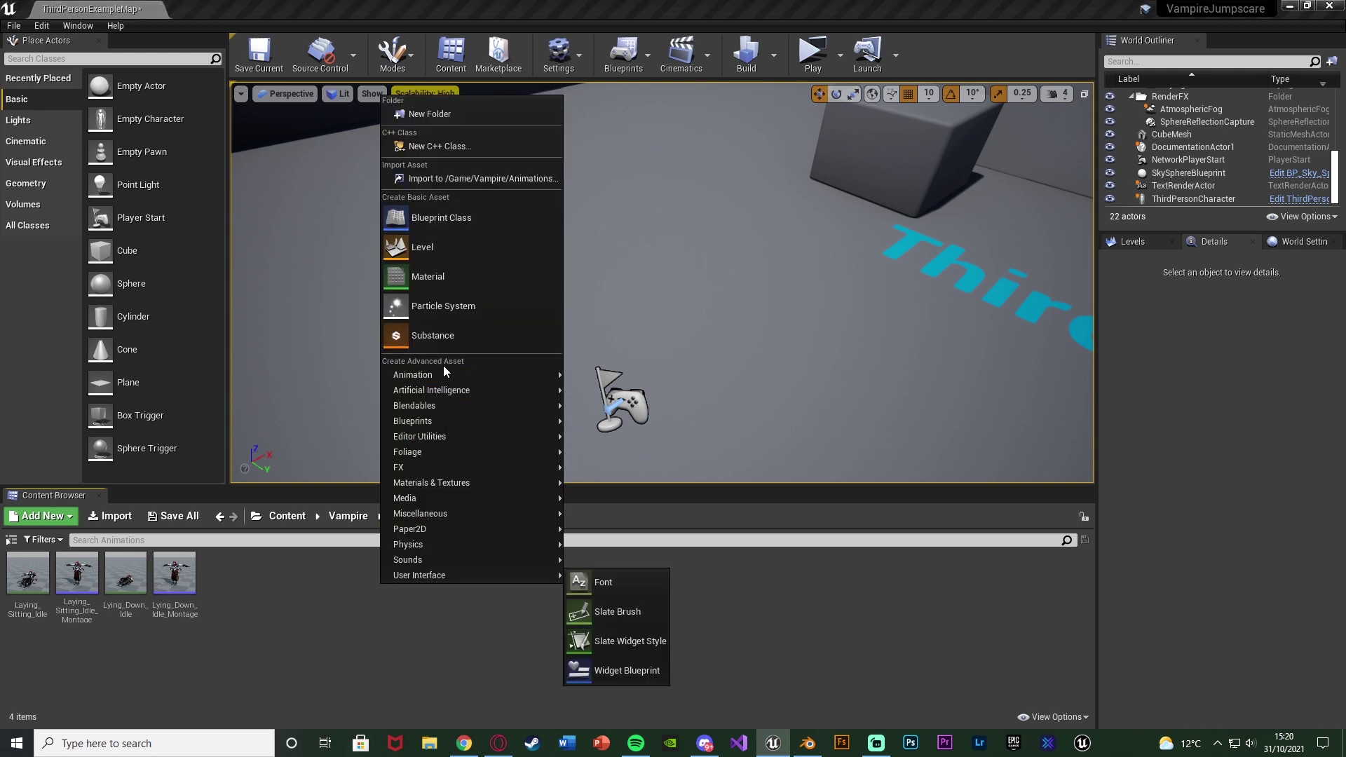
pyautogui.moveTo(443, 373)
pyautogui.click(650, 338)
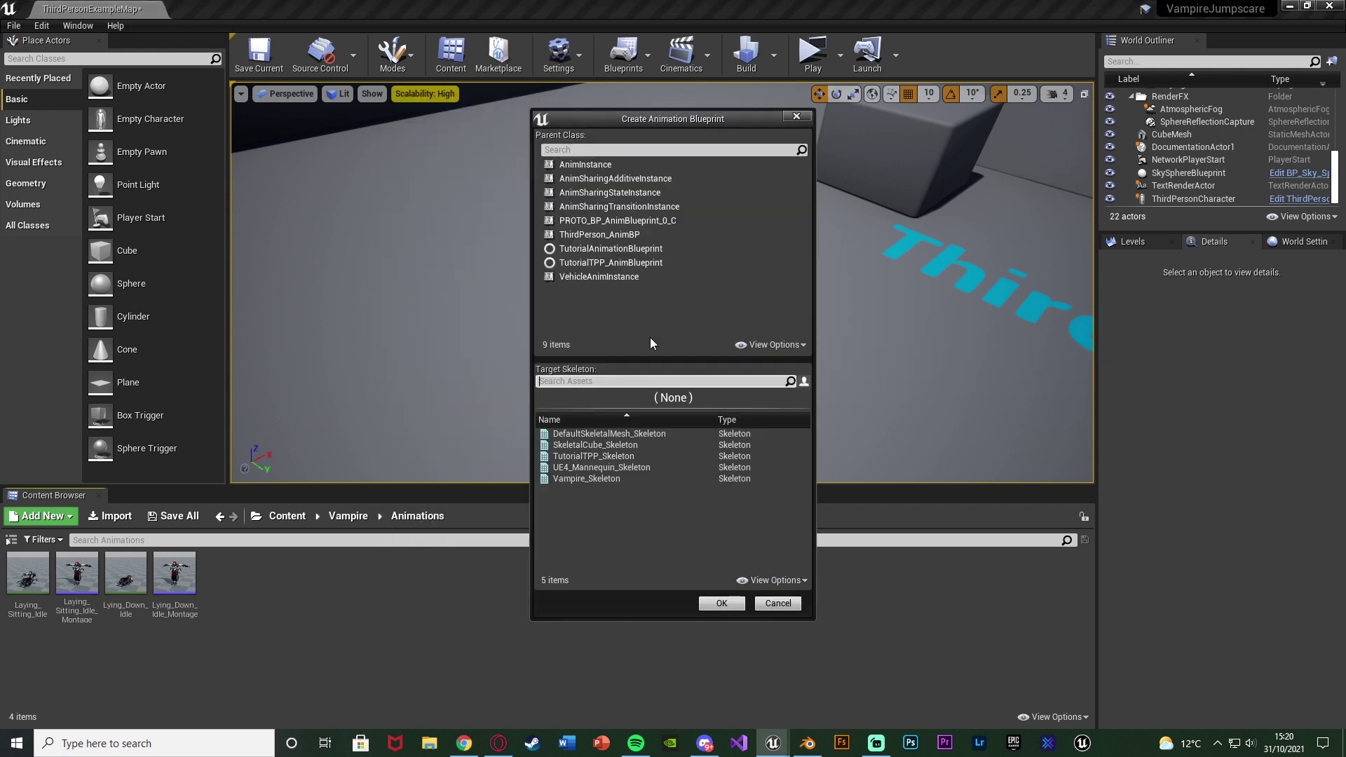
pyautogui.click(617, 479)
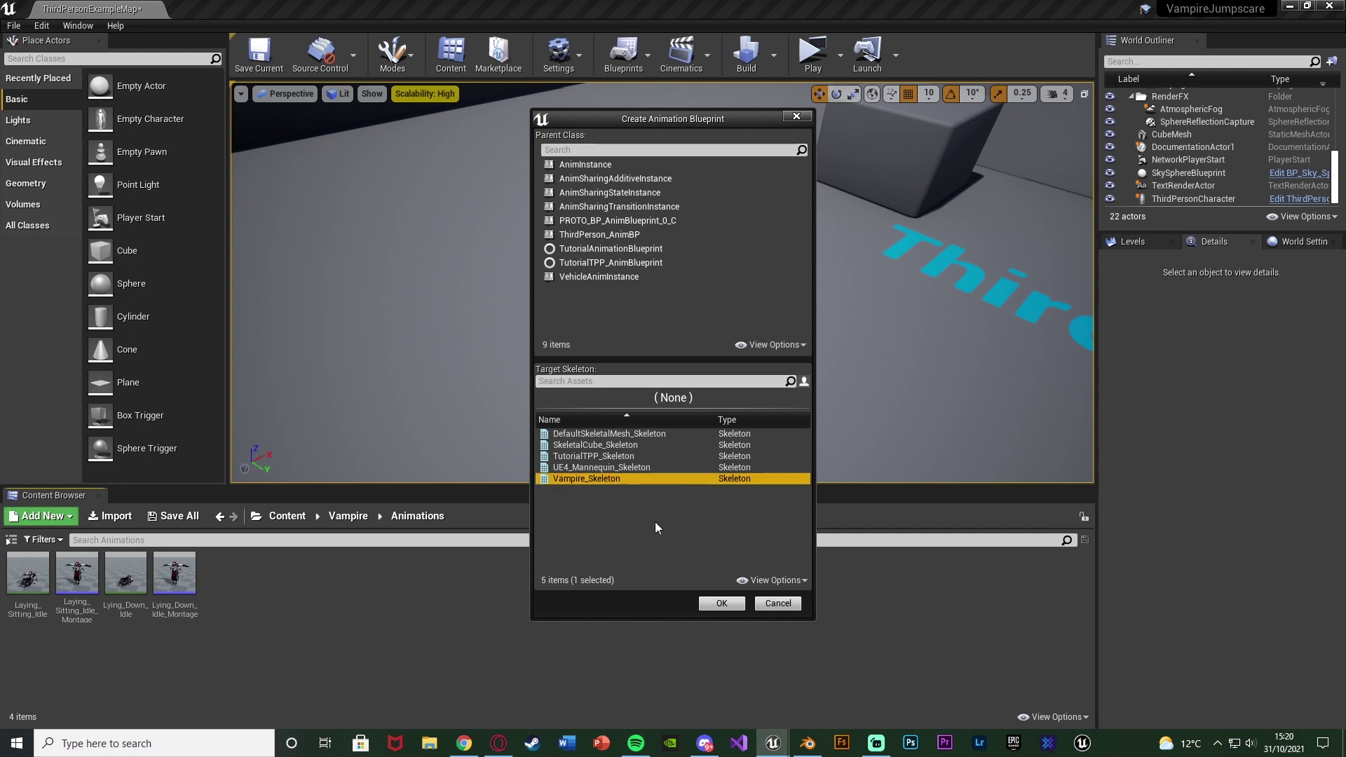
pyautogui.click(721, 603)
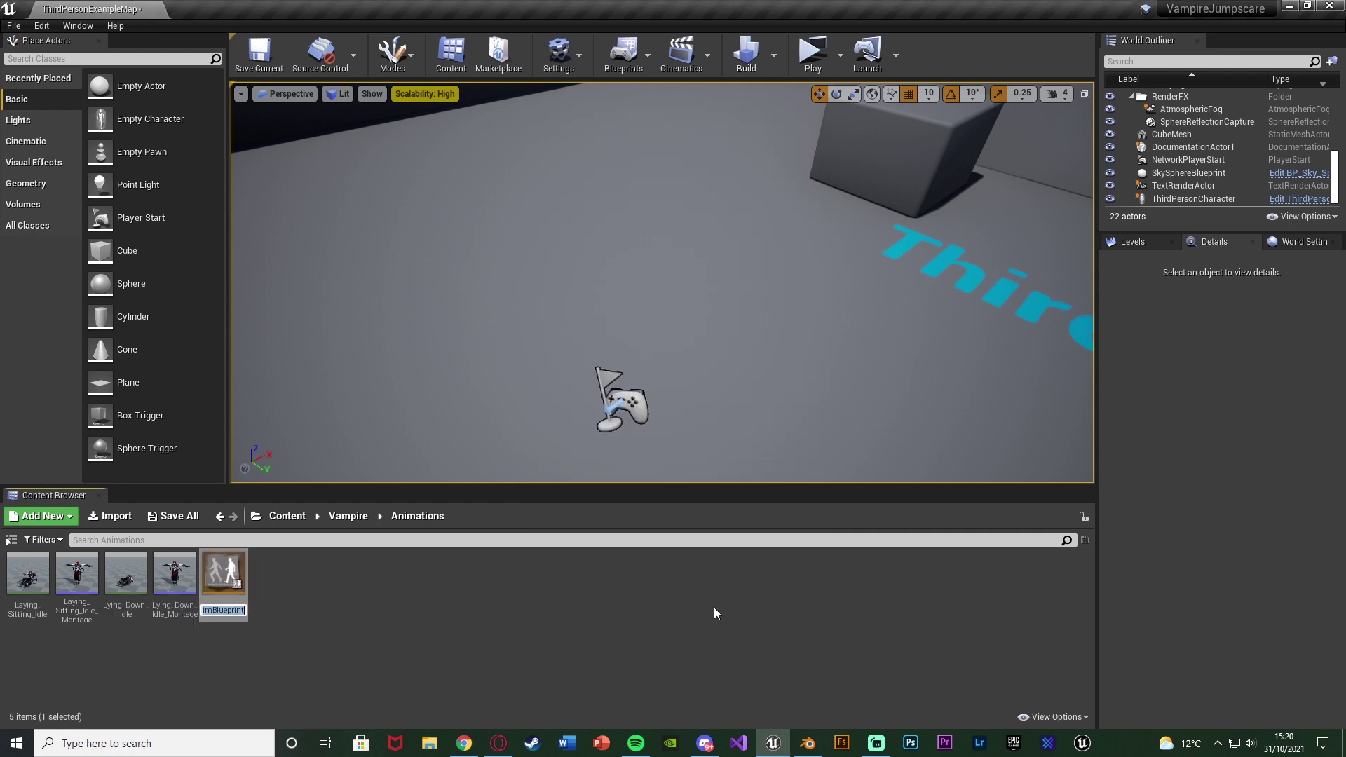
# Name the new Animation Blueprint VampireAnimBP and open it.
pyautogui.write('Vampire')
pyautogui.write('AnimBP')
pyautogui.press('Return')
pyautogui.press('Return')
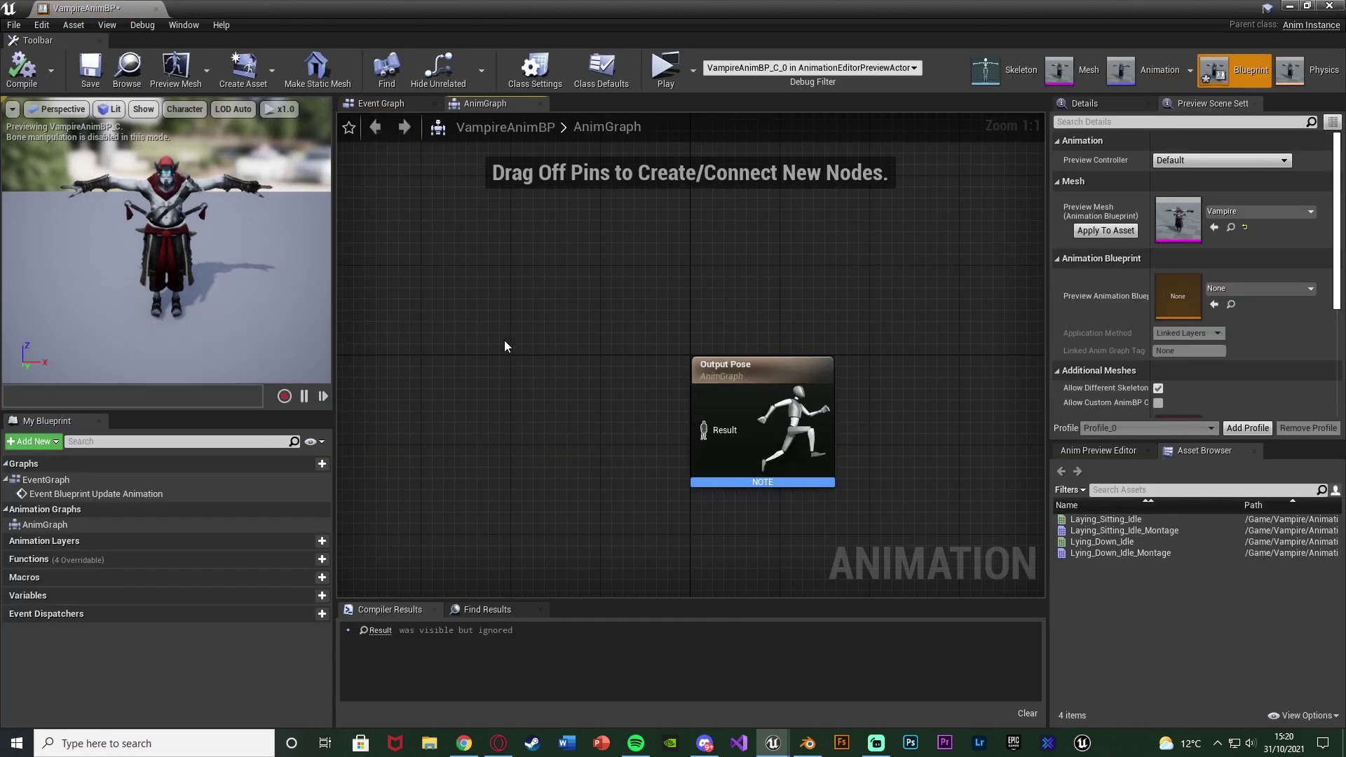
# Add a Play Laying_Sitting_Idle node to the AnimGraph and feed its pose into a new Slot 'DefaultSlot' node.
pyautogui.moveTo(508, 412); pyautogui.dragTo(654, 340, button='right')
pyautogui.moveTo(1106, 519); pyautogui.dragTo(484, 335)
pyautogui.moveTo(594, 361); pyautogui.dragTo(682, 359)
pyautogui.write('slot')
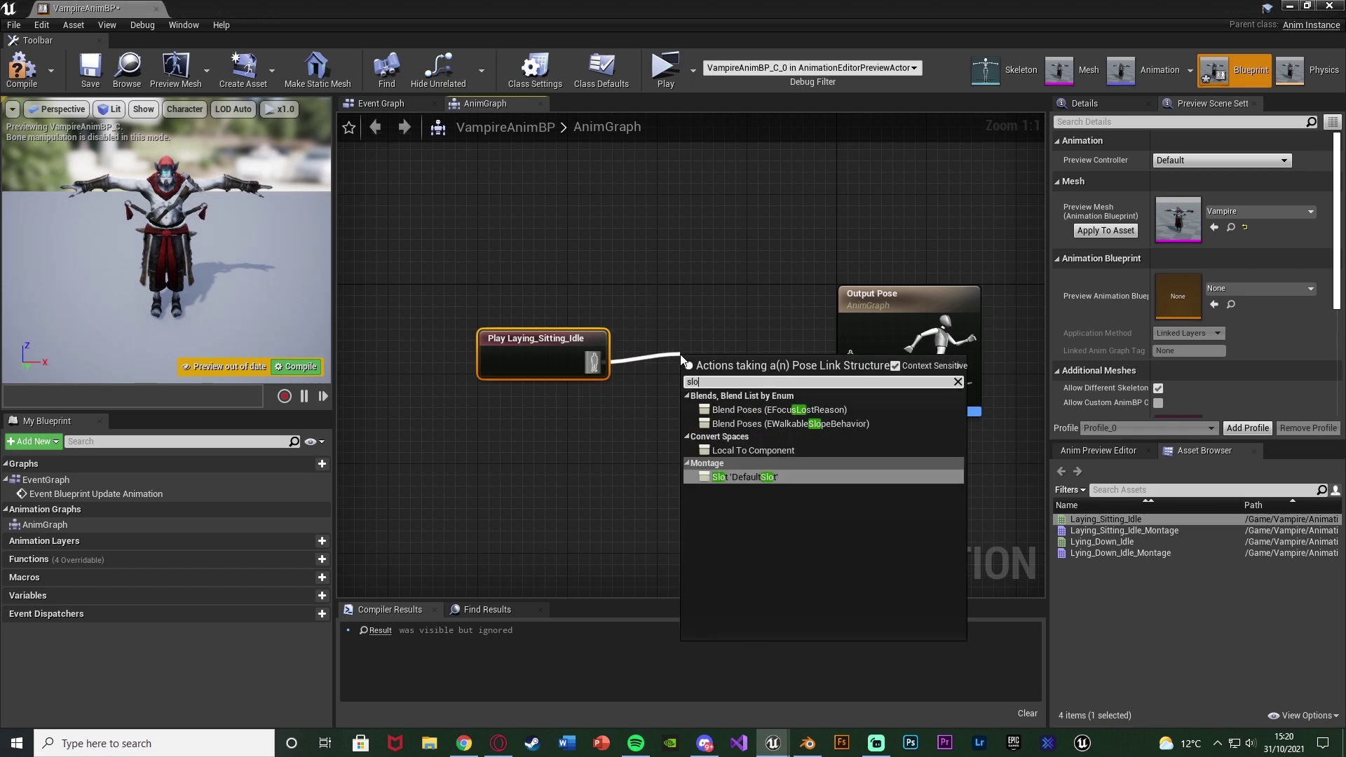
pyautogui.press('Return')
# Connect the DefaultSlot node to the Output Pose result, line up the nodes, and compile and save the Animation Blueprint.
pyautogui.moveTo(673, 344); pyautogui.dragTo(852, 362)
pyautogui.moveTo(550, 427); pyautogui.dragTo(718, 333)
pyautogui.moveTo(719, 332); pyautogui.dragTo(796, 333)
pyautogui.click(776, 412)
pyautogui.click(31, 75)
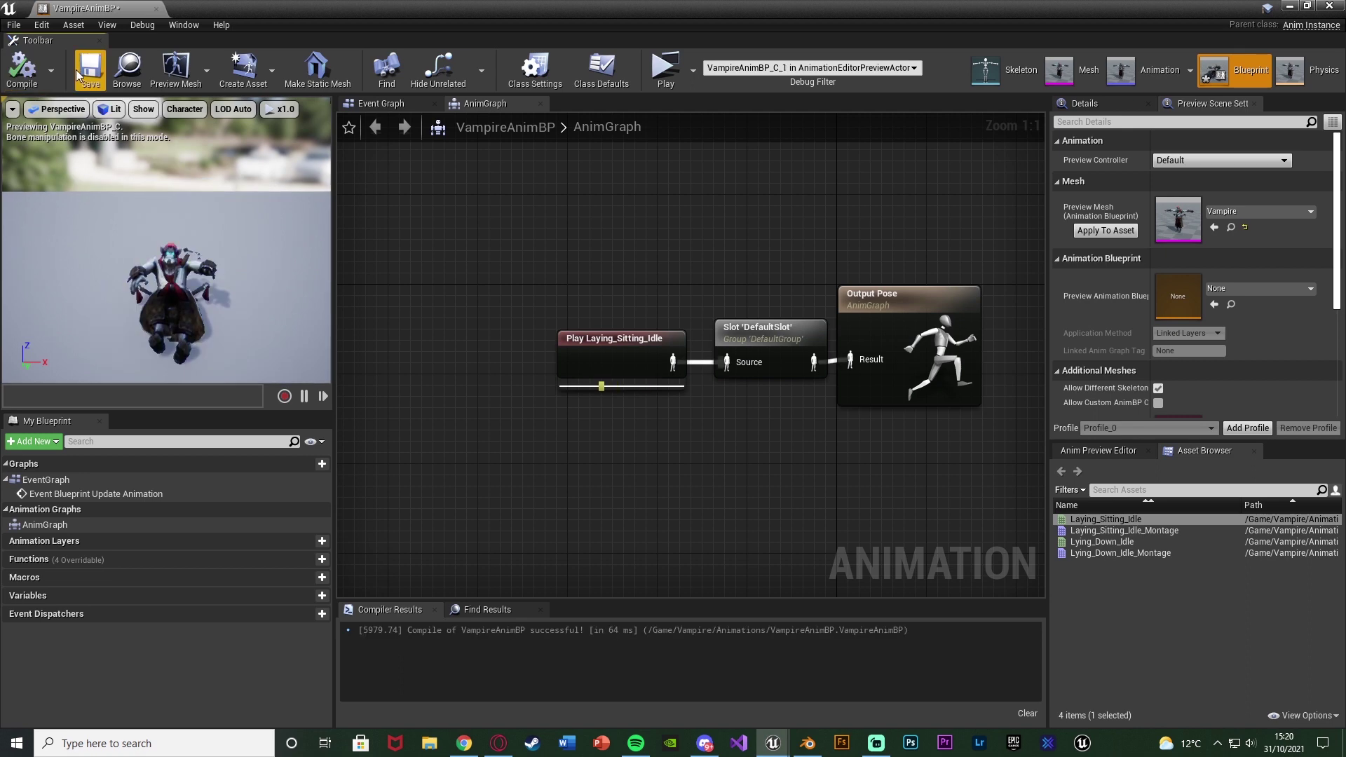
# Replace the Laying_Sitting_Idle node with a Lying_Down_Idle node feeding the DefaultSlot source, and compile and save VampireAnimBP.
pyautogui.moveTo(714, 281); pyautogui.dragTo(652, 278, button='right')
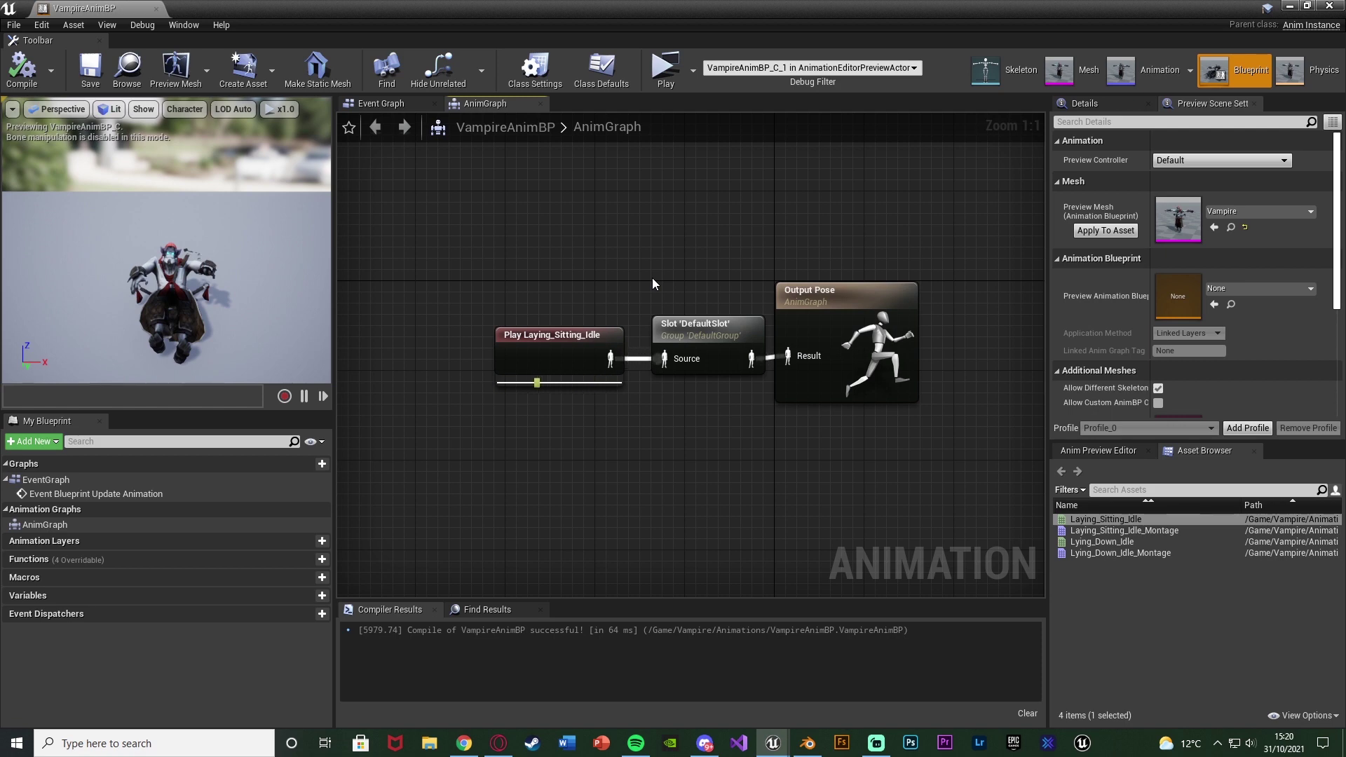
pyautogui.moveTo(1102, 541); pyautogui.dragTo(406, 407)
pyautogui.moveTo(512, 436); pyautogui.dragTo(664, 358)
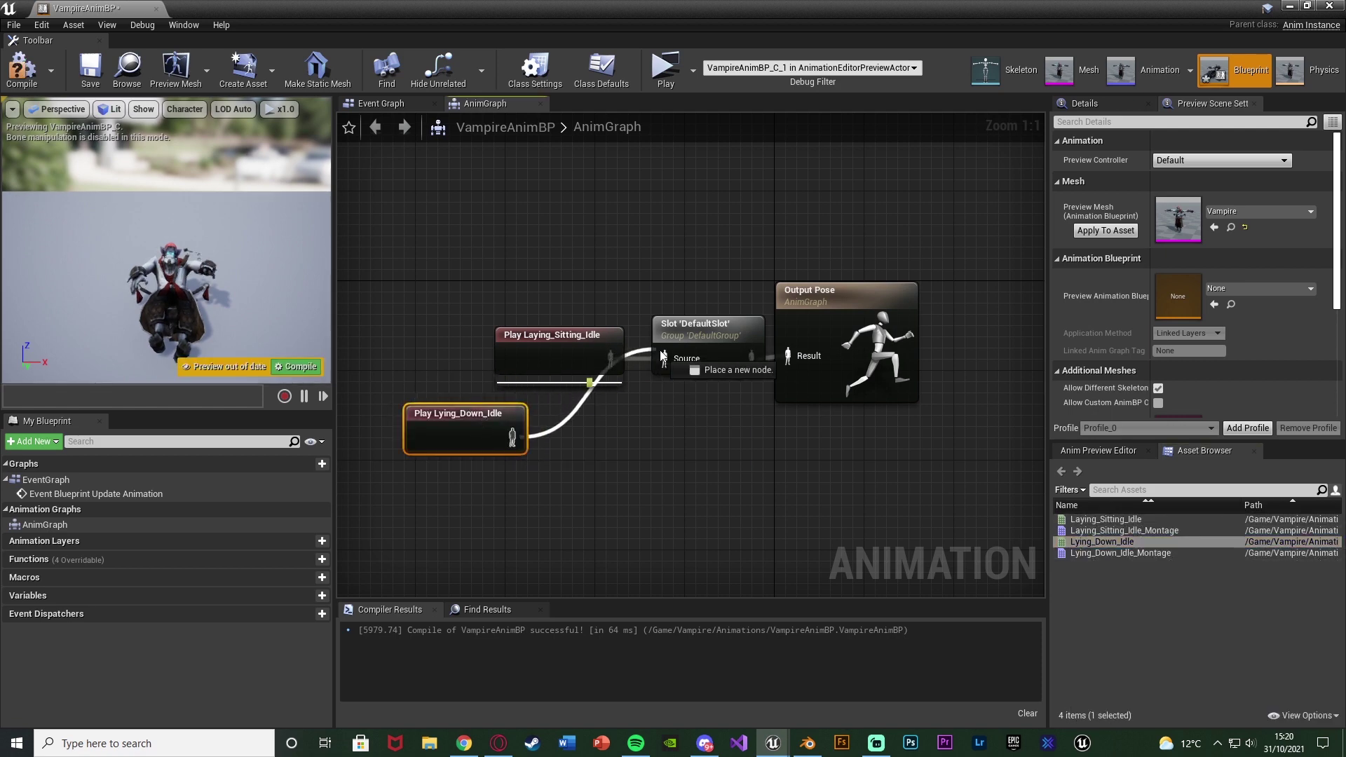
pyautogui.click(521, 343)
pyautogui.press('Delete')
pyautogui.moveTo(441, 450); pyautogui.dragTo(542, 365)
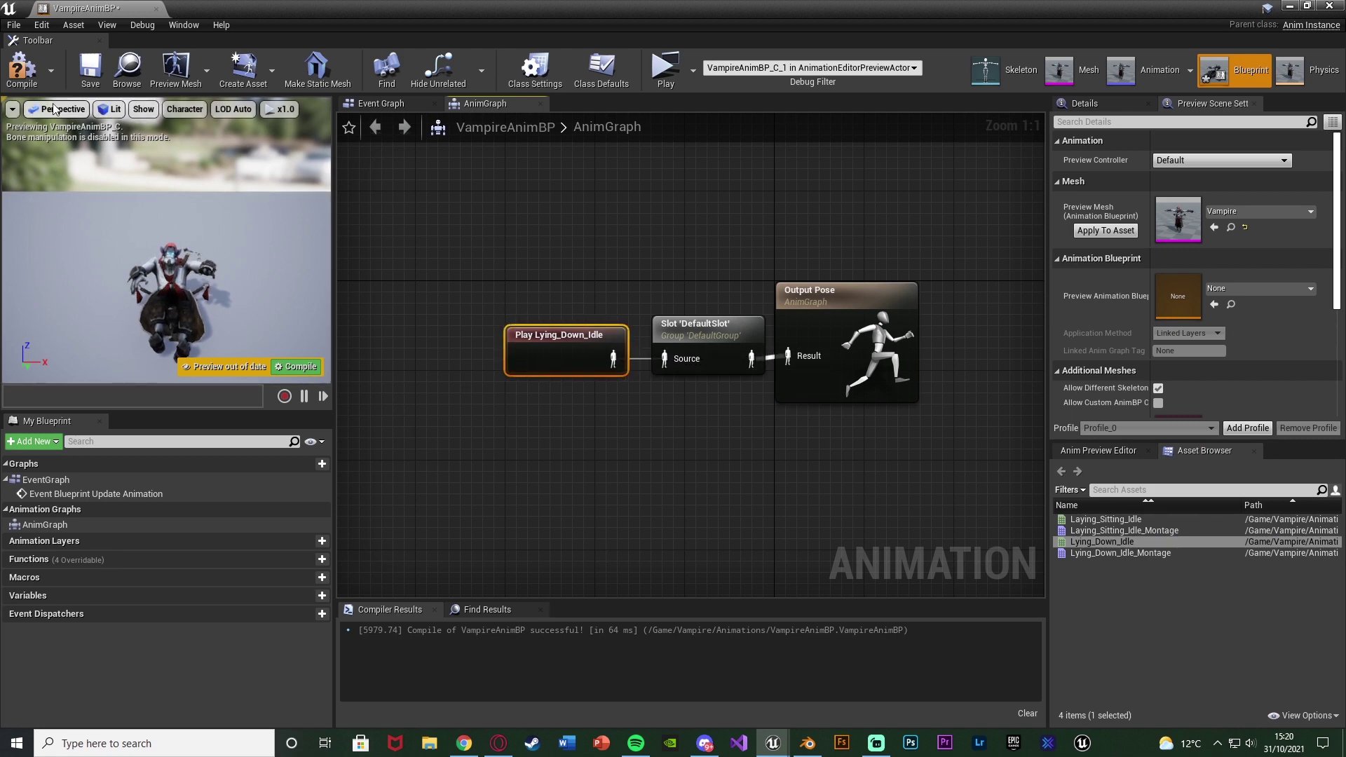
pyautogui.click(22, 71)
pyautogui.click(89, 70)
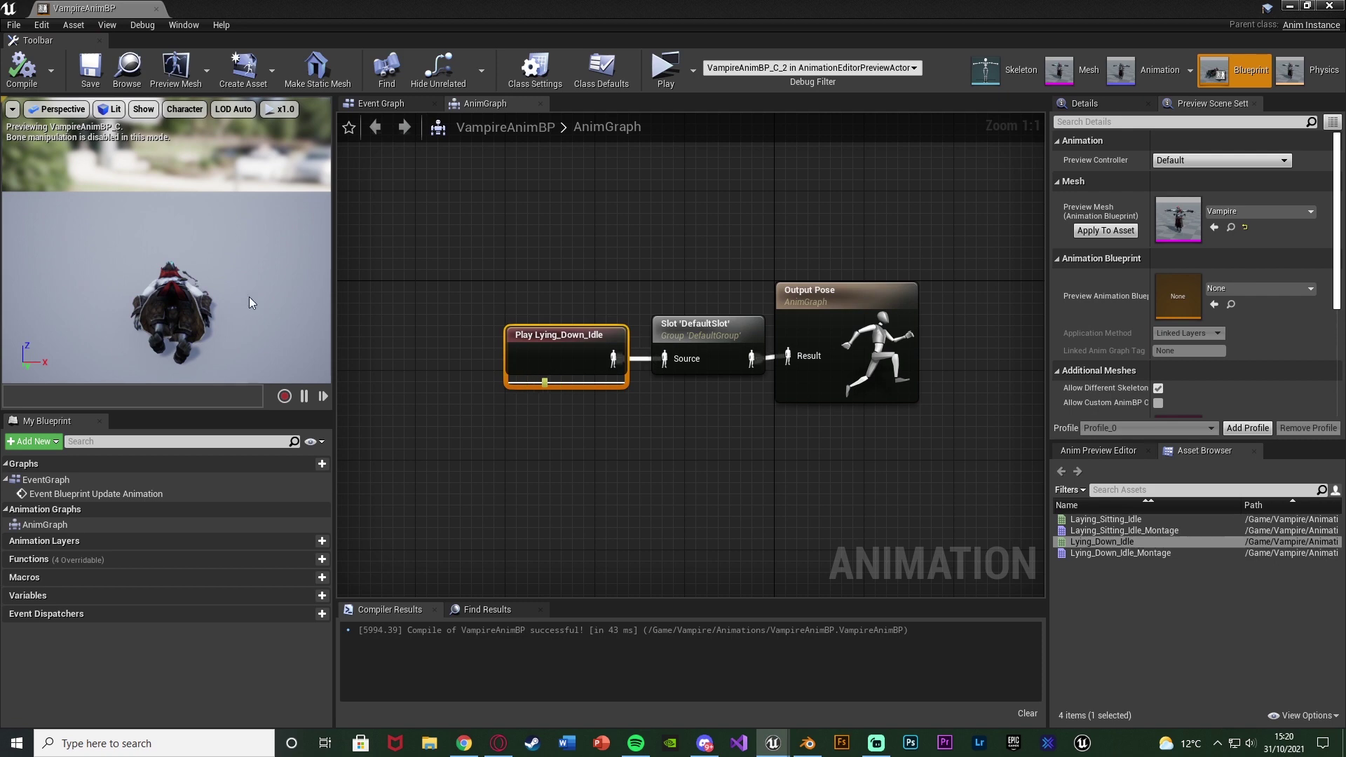